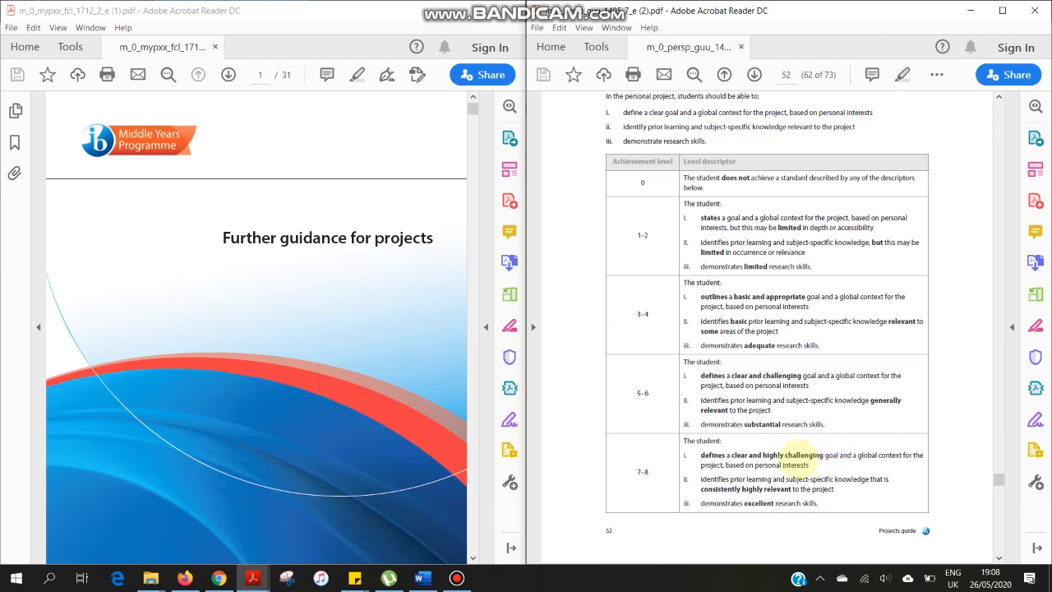
- Try to go to page 52 of the Further guidance for projects PDF
click(260, 75)
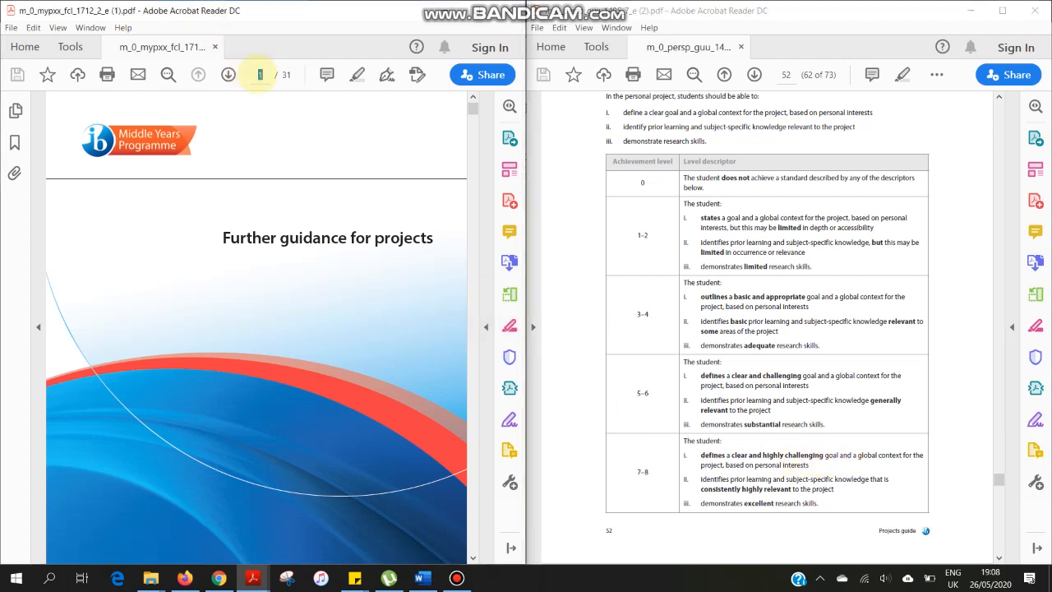
text(52)
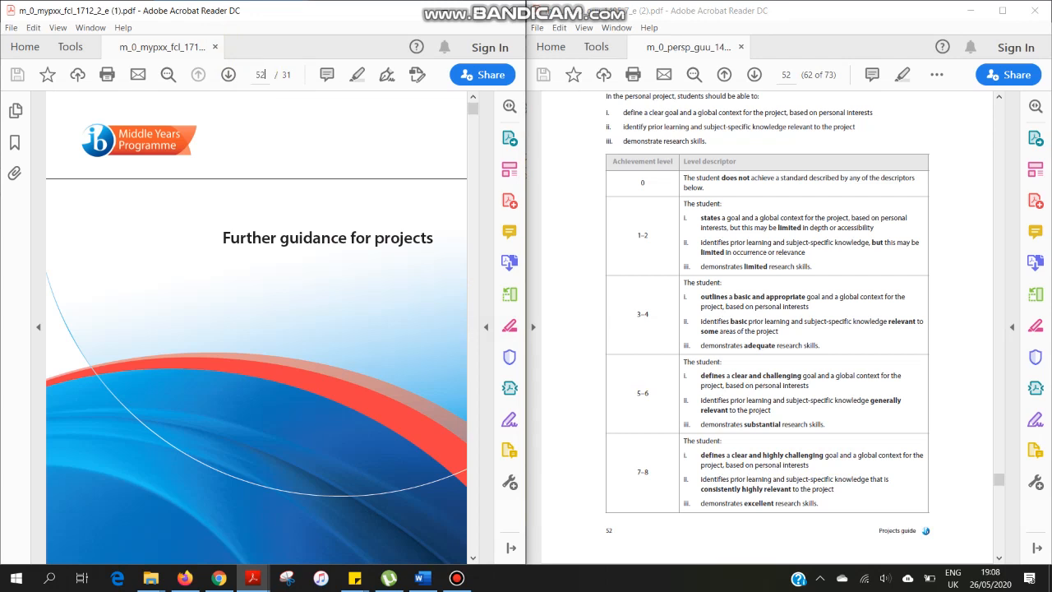
key(Return)
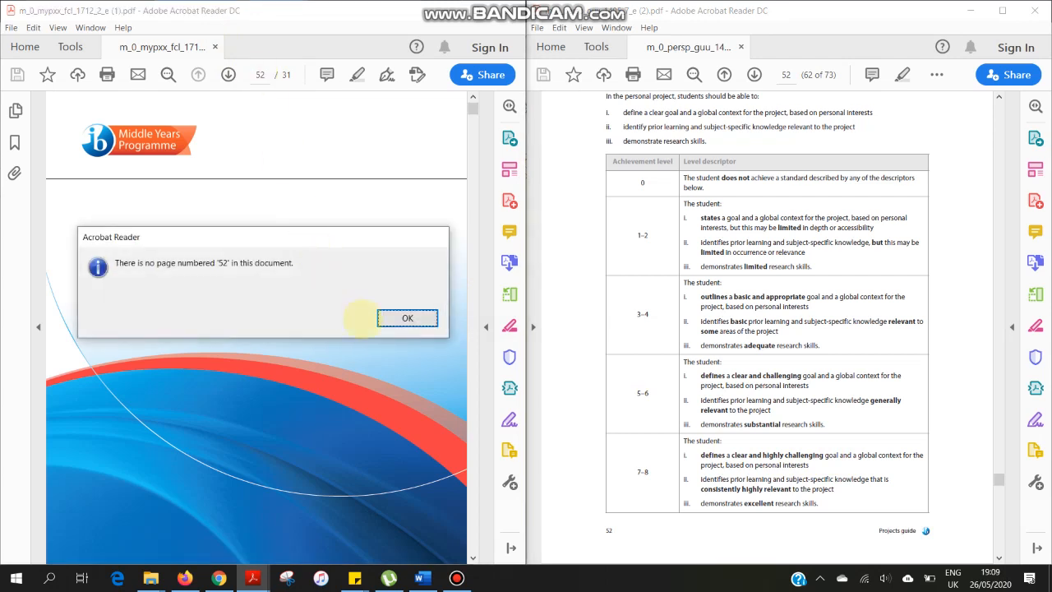
click(408, 318)
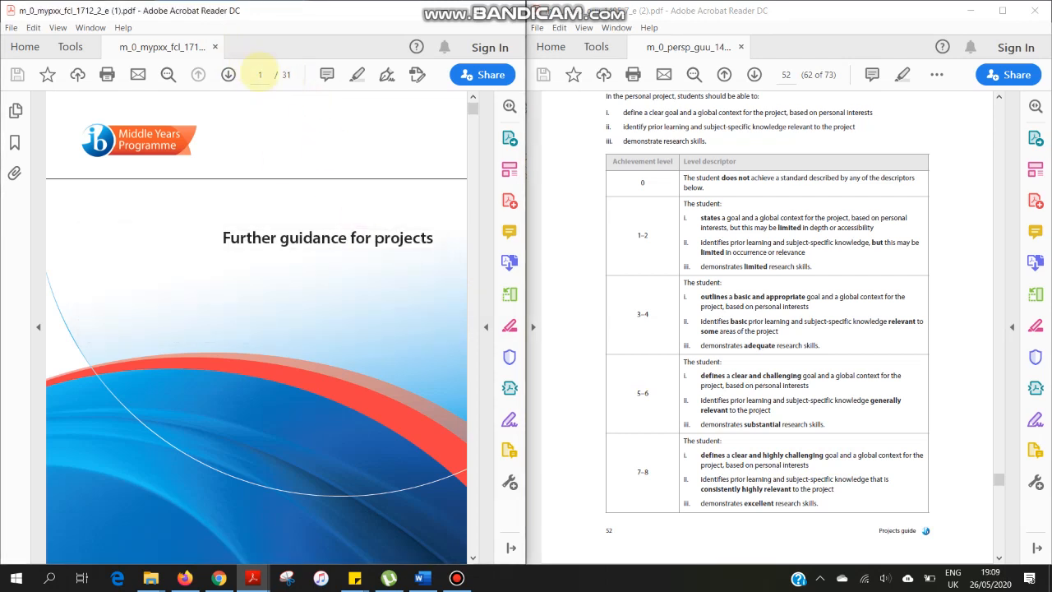
- Go to page 17 of the Further guidance for projects PDF and examine the Criterion A task-specific clarification tables
click(261, 74)
text(17)
key(Return)
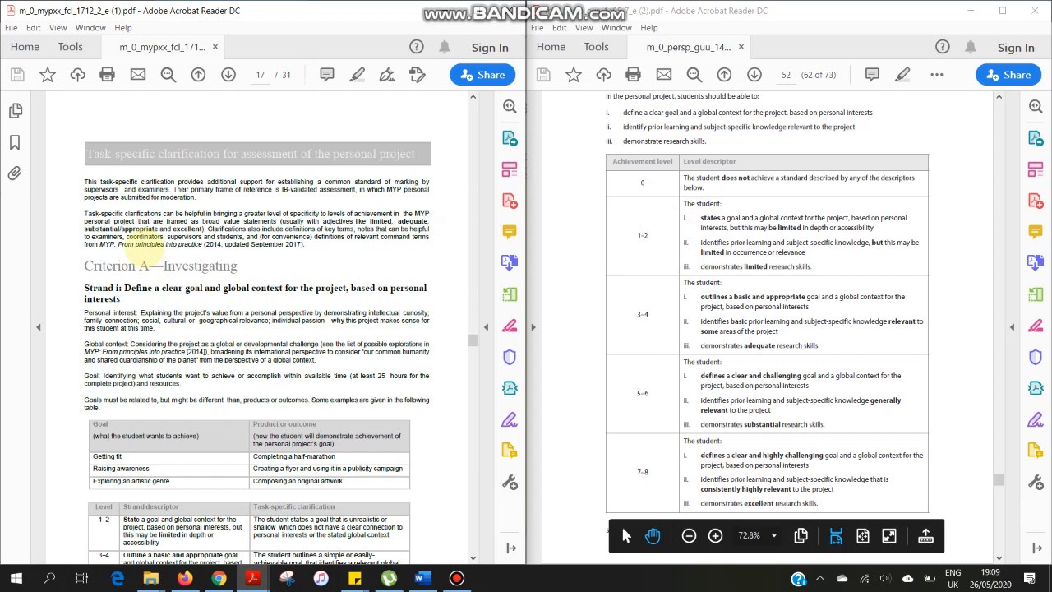
scroll(141, 237, down, 1)
scroll(138, 238, down, 1)
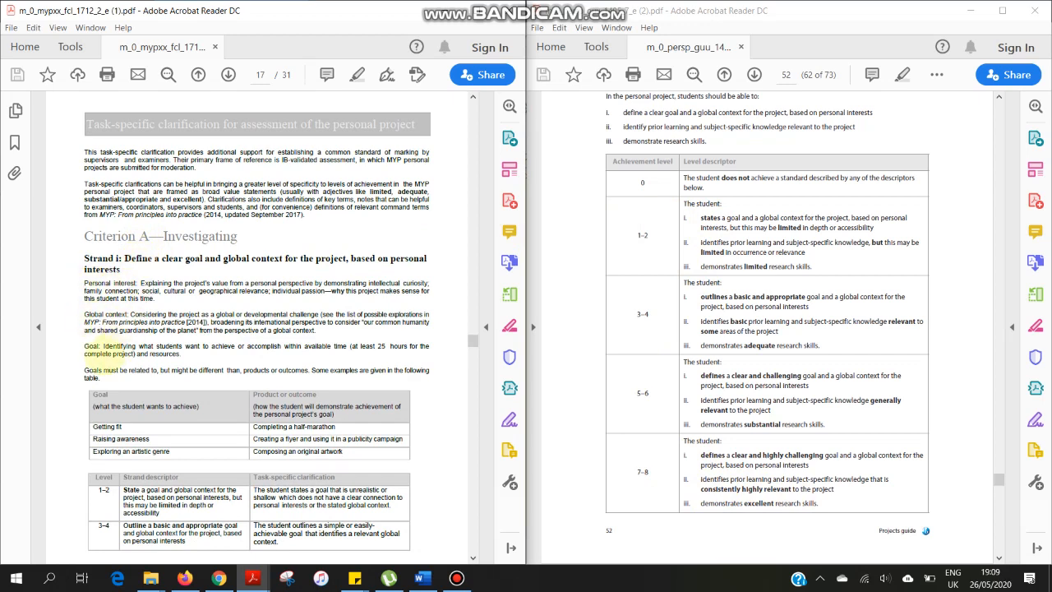
scroll(135, 345, down, 3)
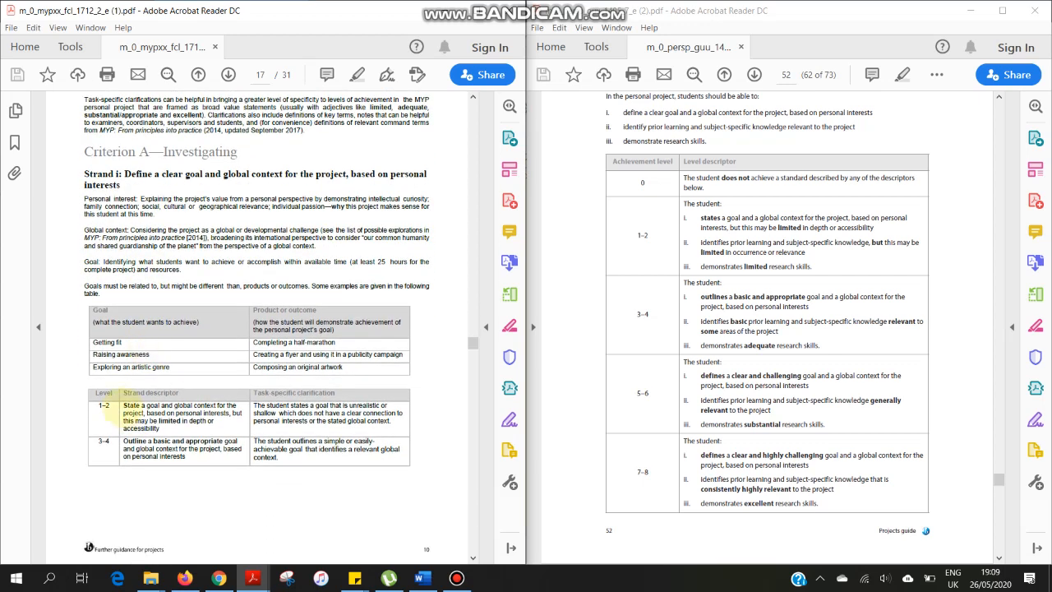
scroll(136, 444, down, 10)
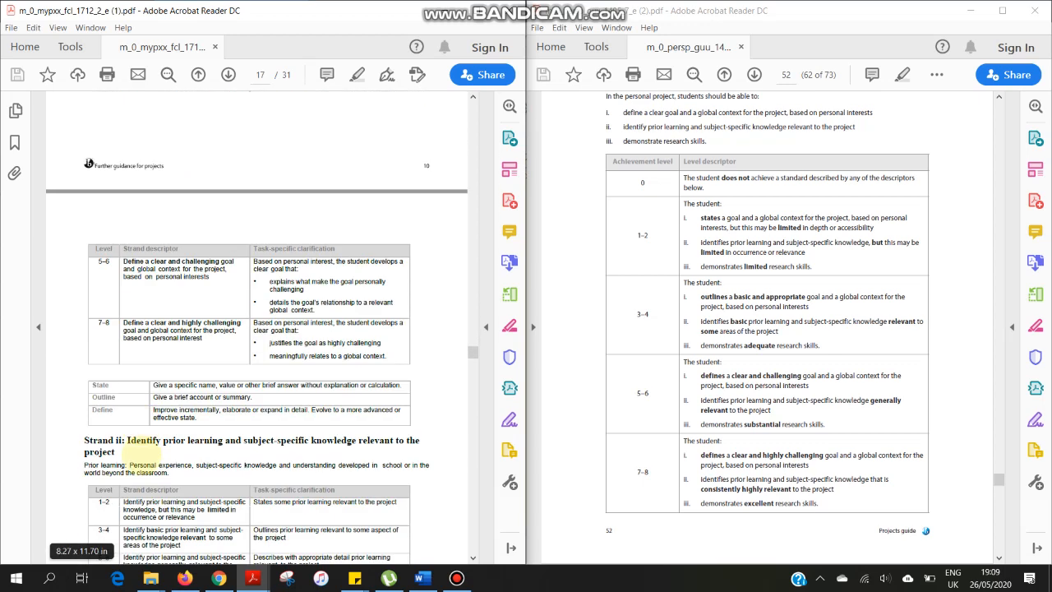
scroll(141, 451, down, 1)
scroll(142, 456, up, 1)
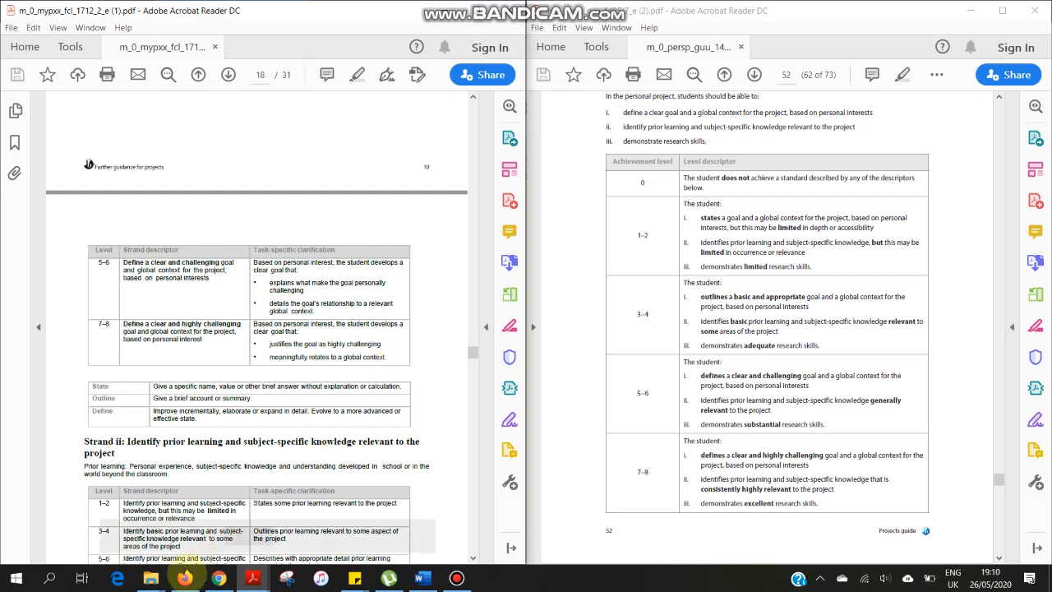
- Switch to Firefox and open the full template gallery from the Google Sheets home page
mouse_move(184, 578)
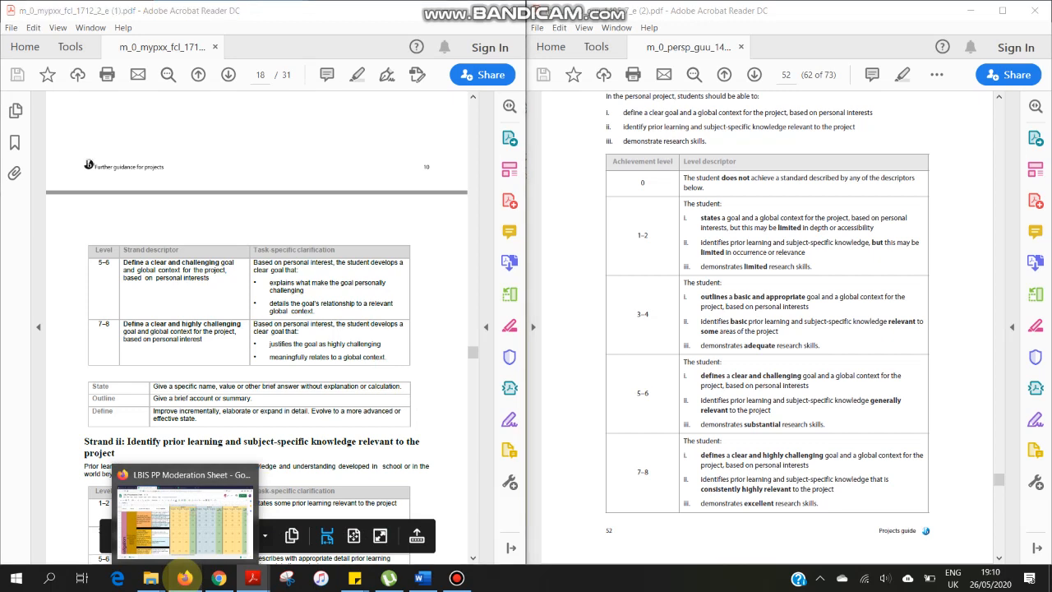
click(184, 577)
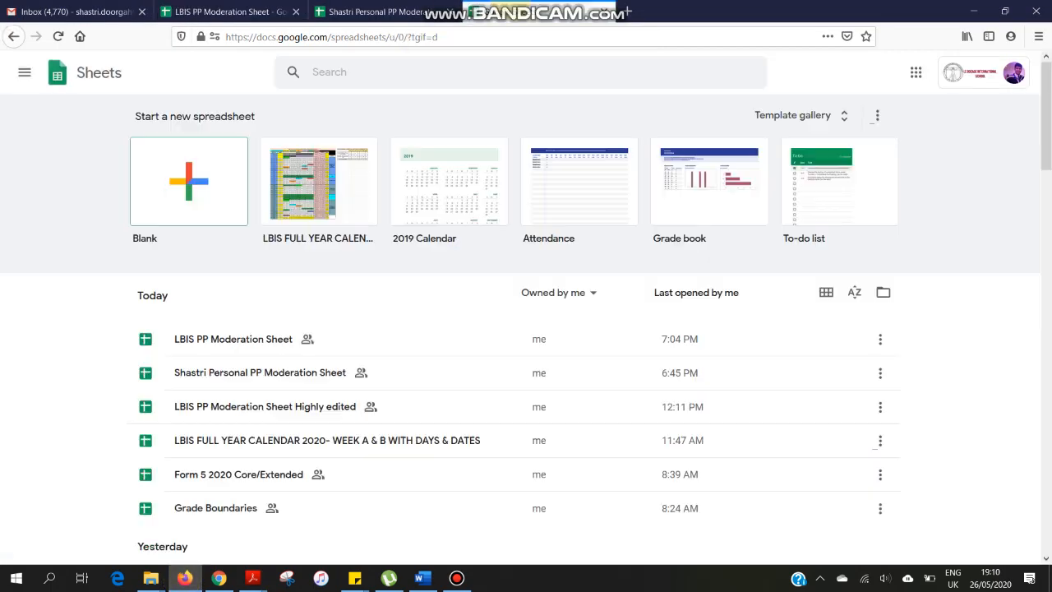
click(497, 10)
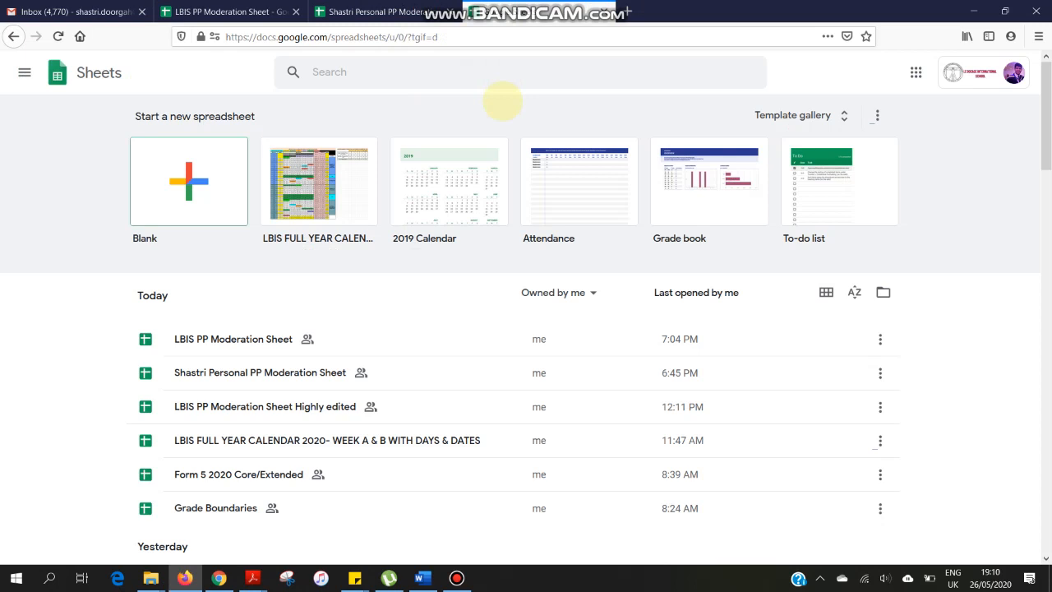
click(801, 116)
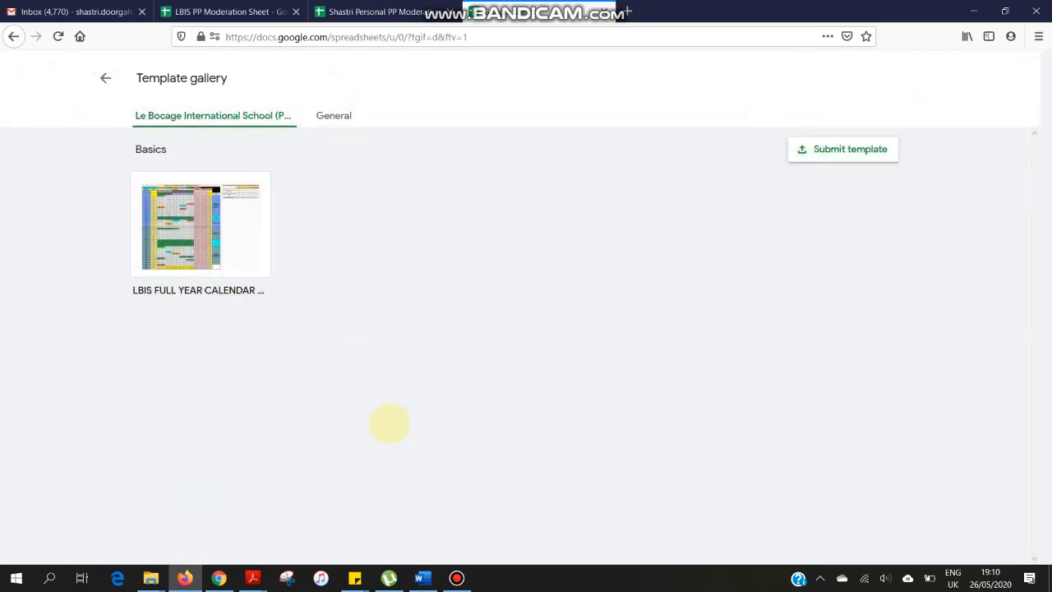
- In the LBIS PP Moderation Sheet, tick Student 1's Goal levels 1-2, 3-4 and 5-6 for Moderator 1
click(234, 11)
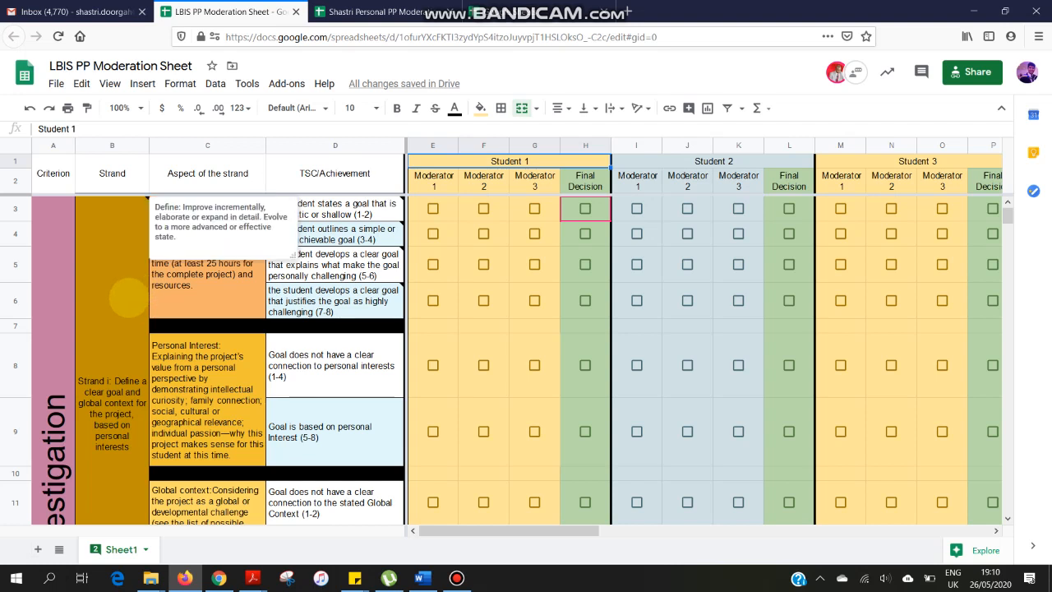
click(128, 298)
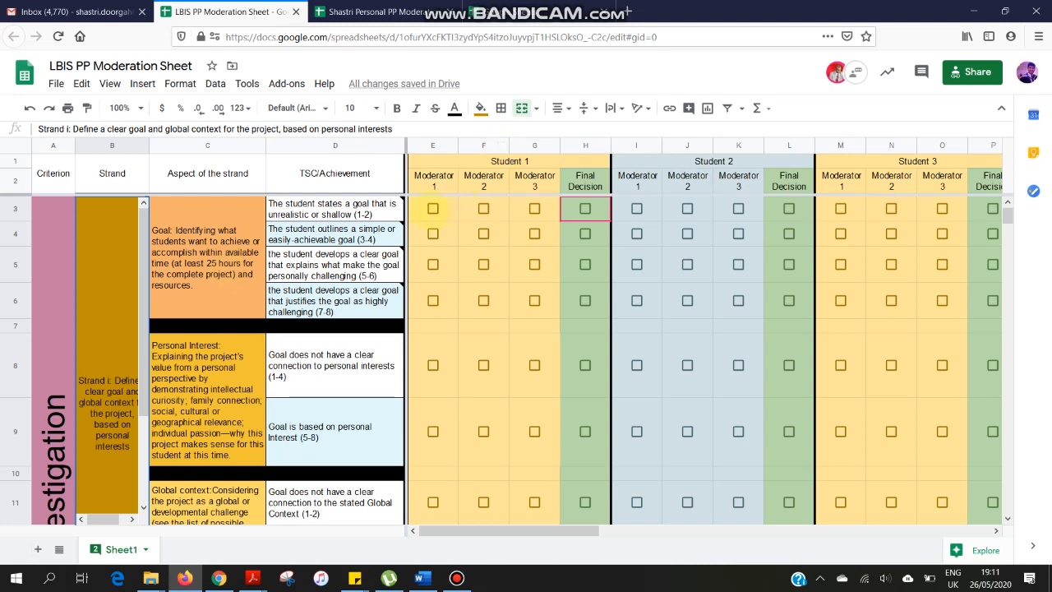
click(432, 207)
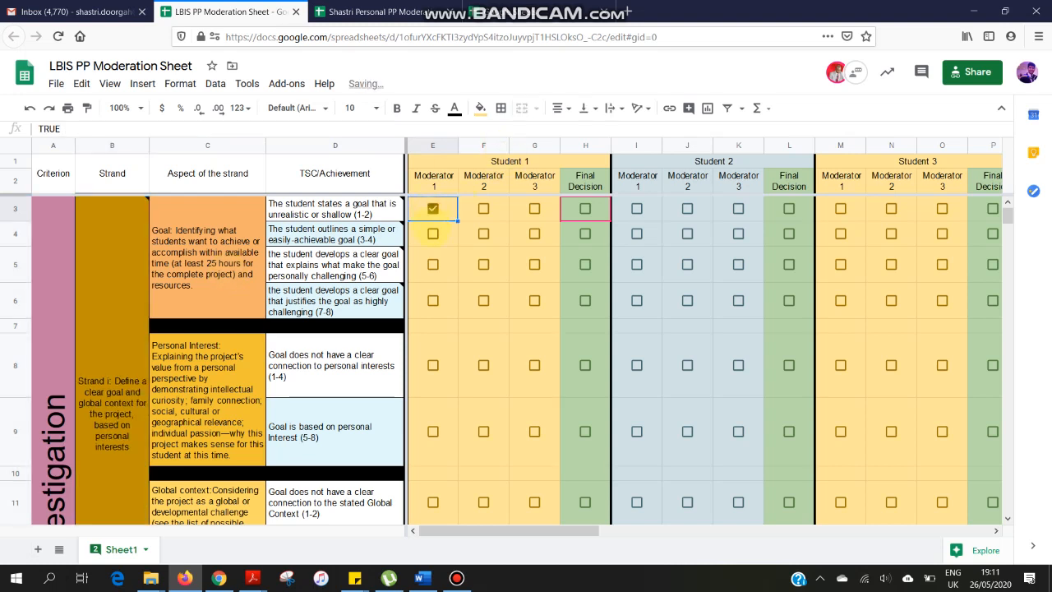
click(433, 234)
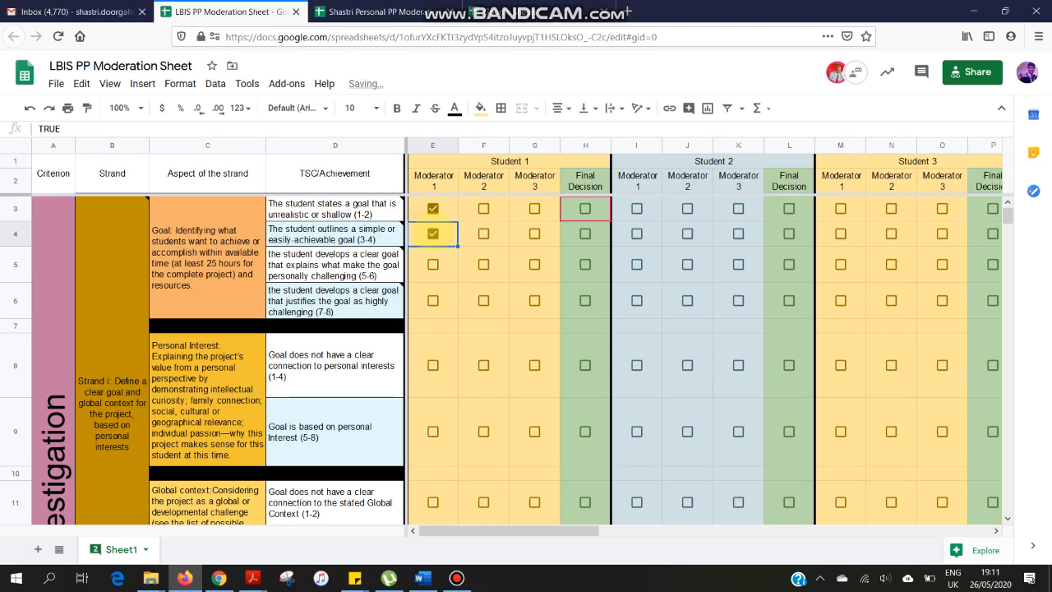
click(432, 264)
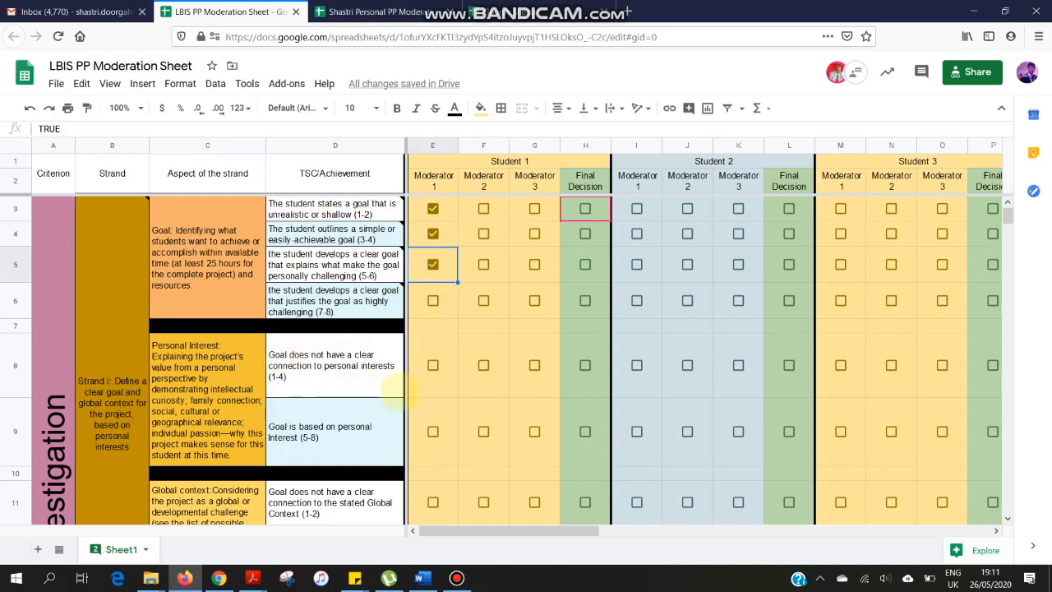
- Tick both Personal Interest descriptors, 1-4 and 5-8, for Student 1 under Moderator 1
scroll(393, 391, down, 5)
scroll(392, 390, up, 5)
scroll(393, 391, down, 8)
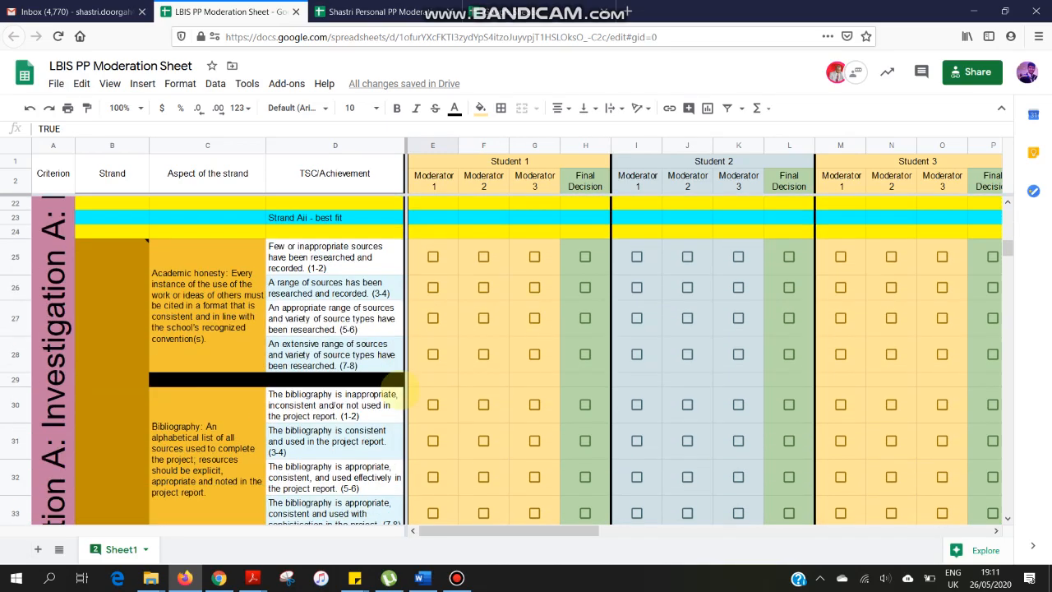
scroll(394, 394, up, 8)
scroll(394, 390, down, 5)
scroll(395, 390, up, 5)
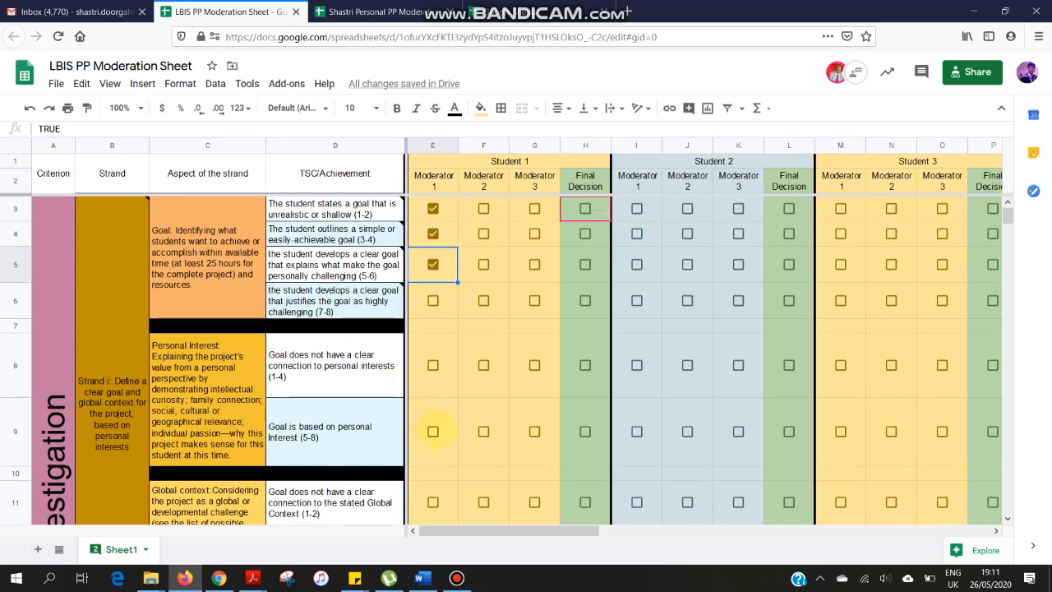
click(433, 430)
click(433, 365)
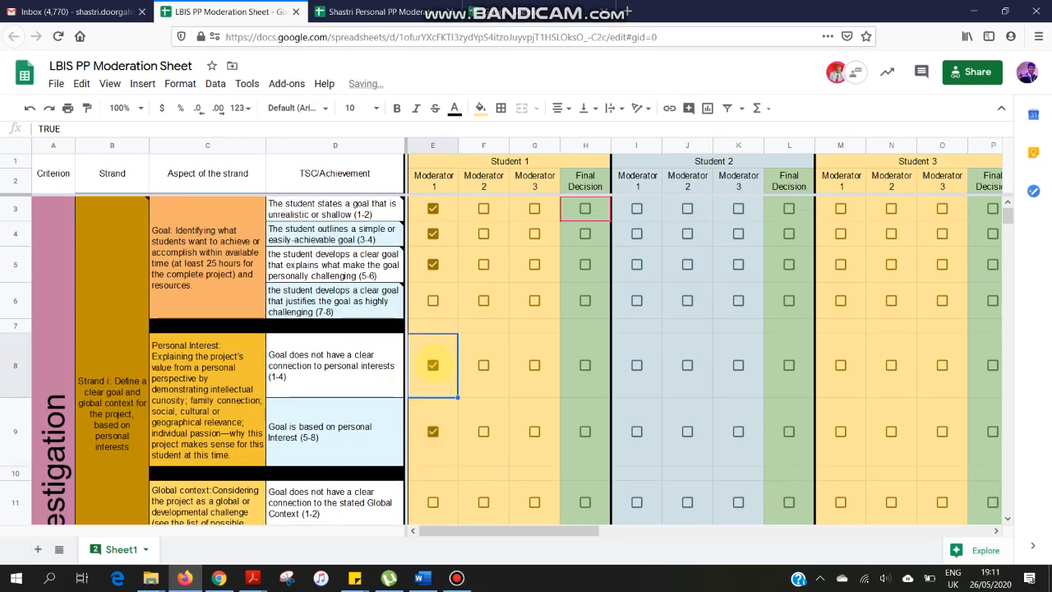
- Tick the Global context levels 1-2, 3-4 and 5-6 for Student 1 under Moderator 1
scroll(433, 365, down, 2)
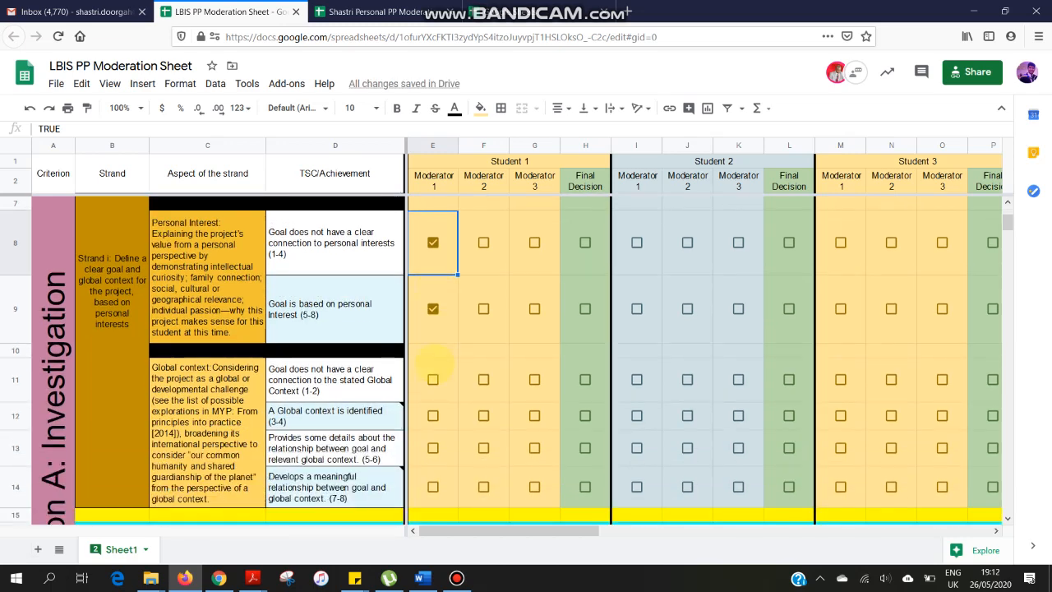
click(433, 379)
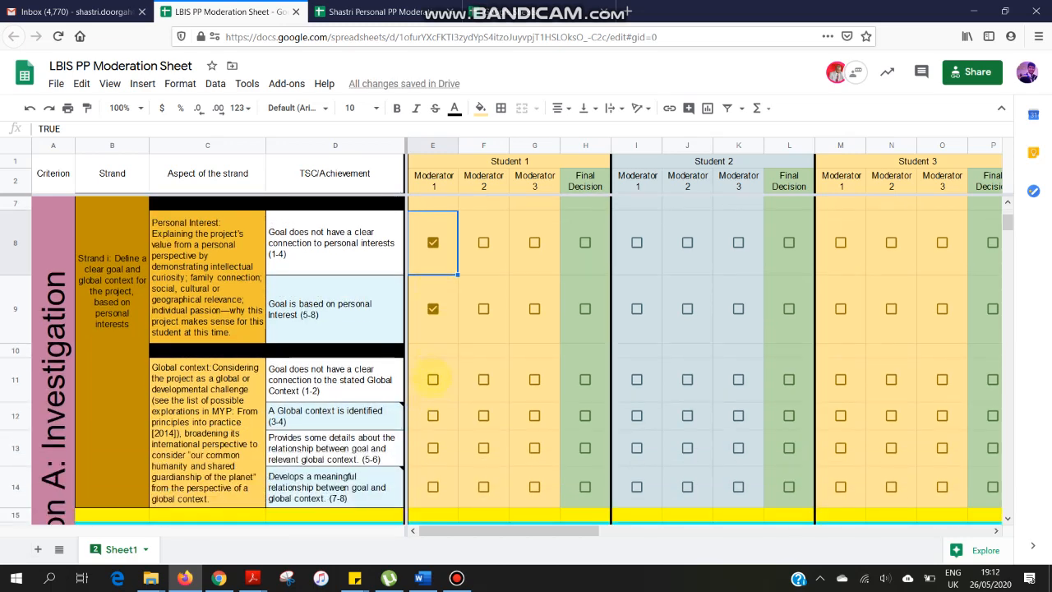
click(433, 415)
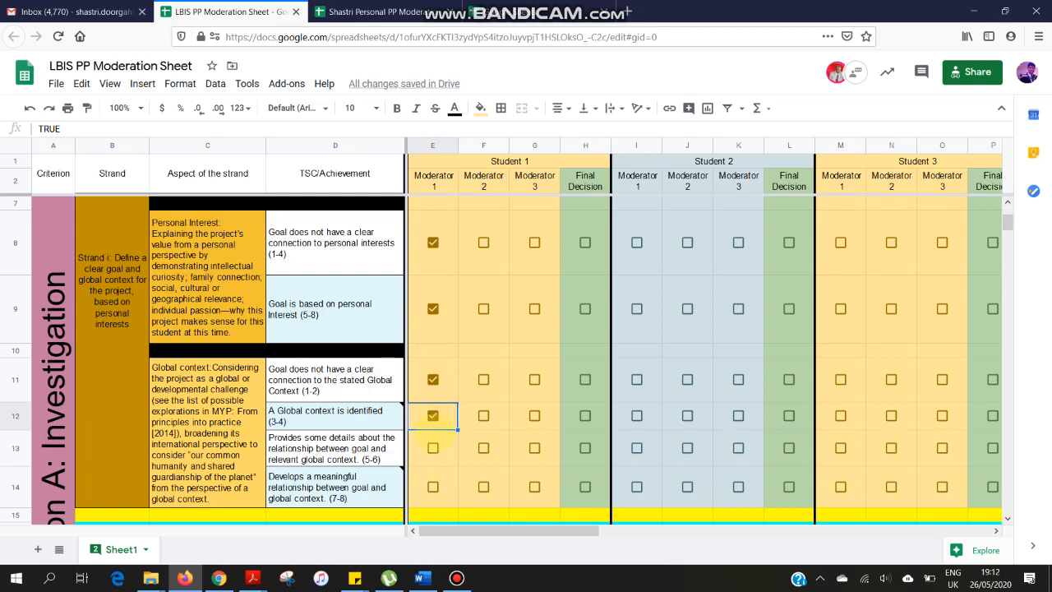
click(433, 448)
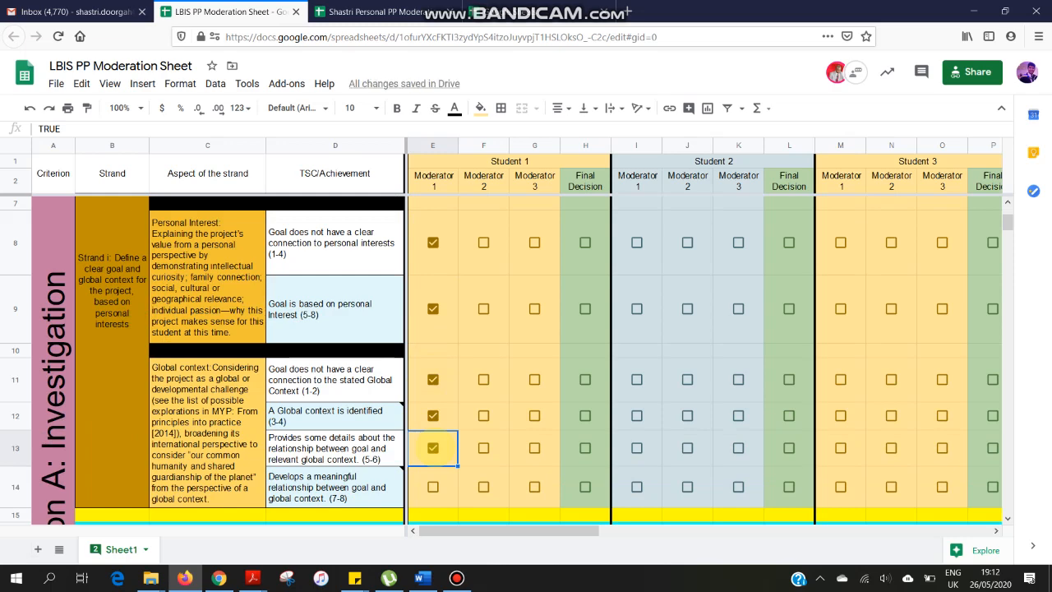
- Read the notes on the Goal achievement descriptors and review Moderator 1's ticks for Student 1 across strand i
scroll(433, 448, up, 3)
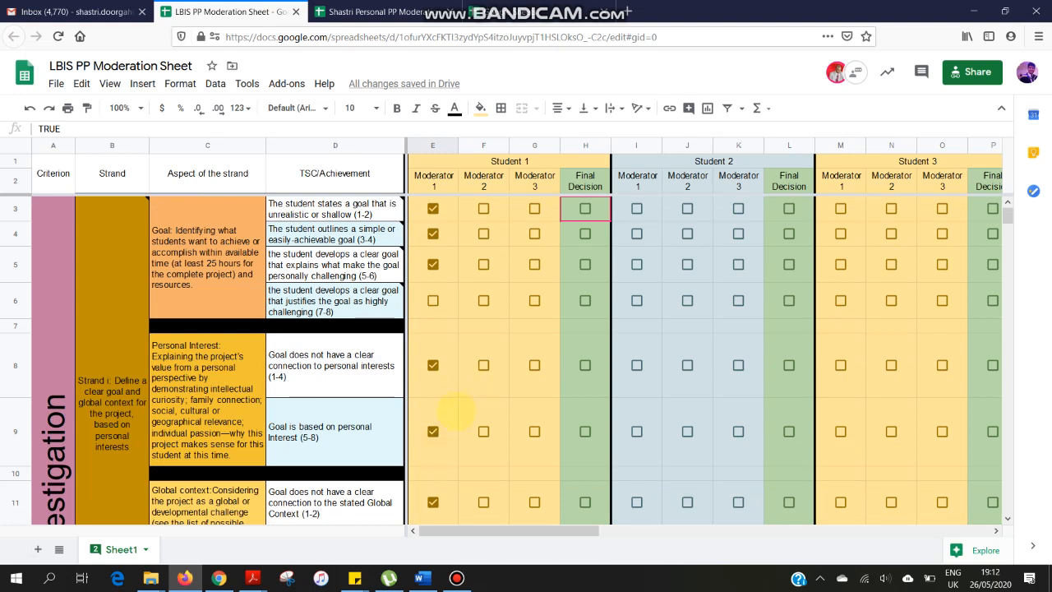
mouse_move(327, 200)
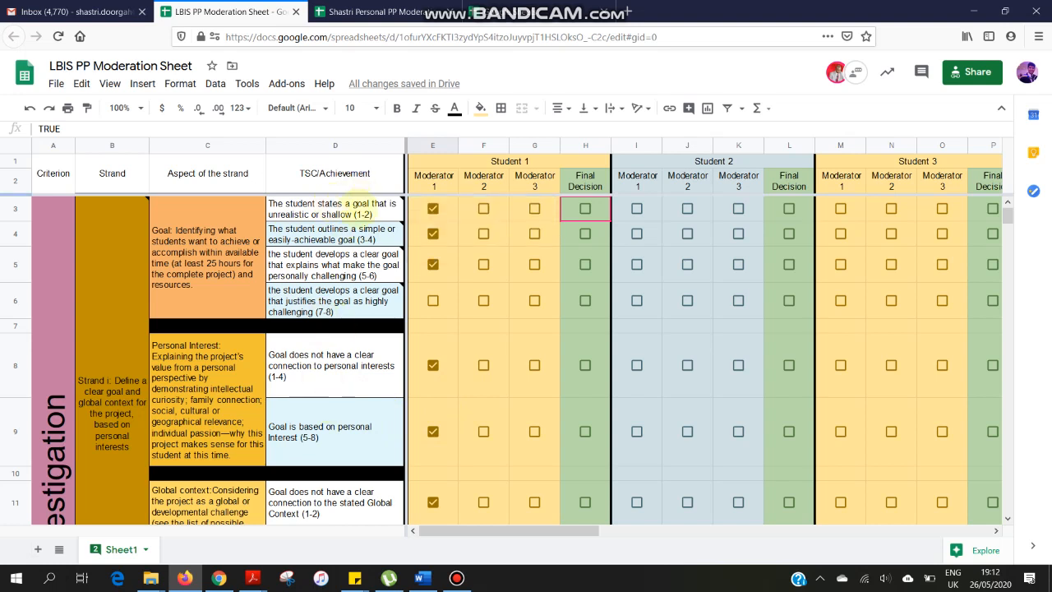
mouse_move(361, 233)
mouse_move(355, 266)
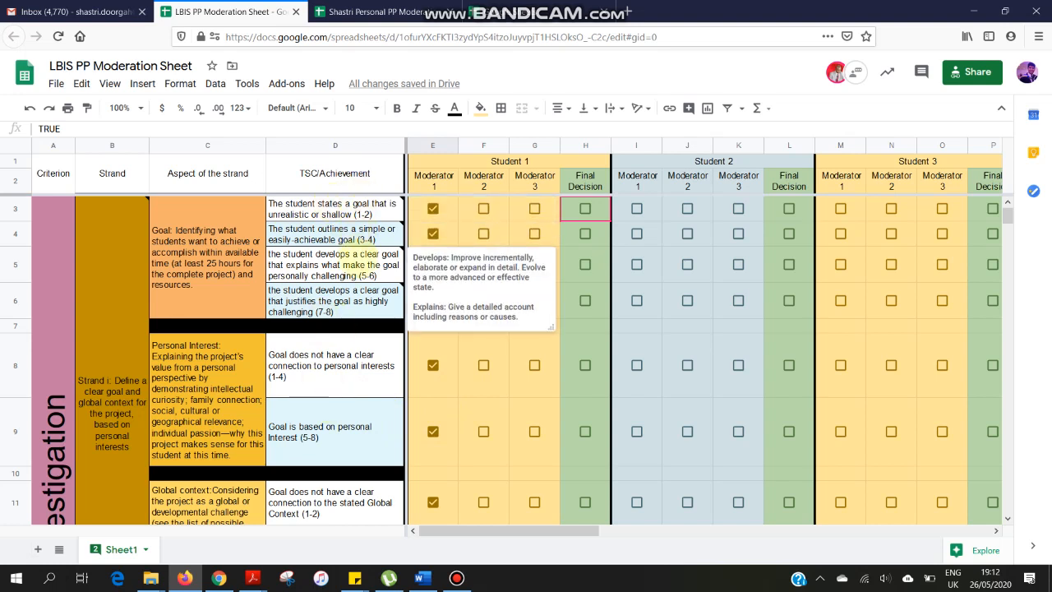
mouse_move(350, 302)
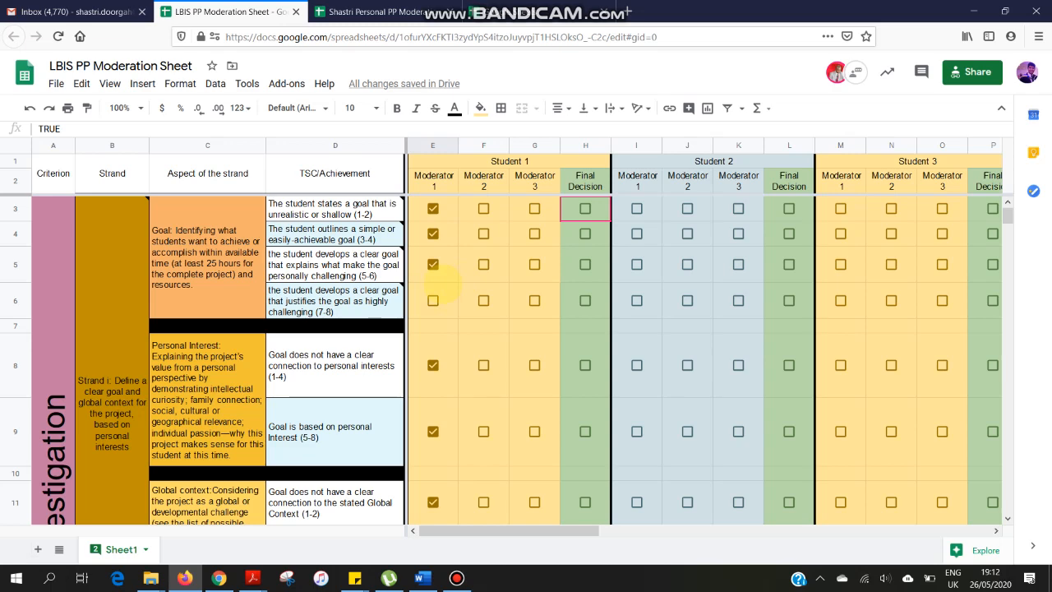
scroll(450, 284, down, 2)
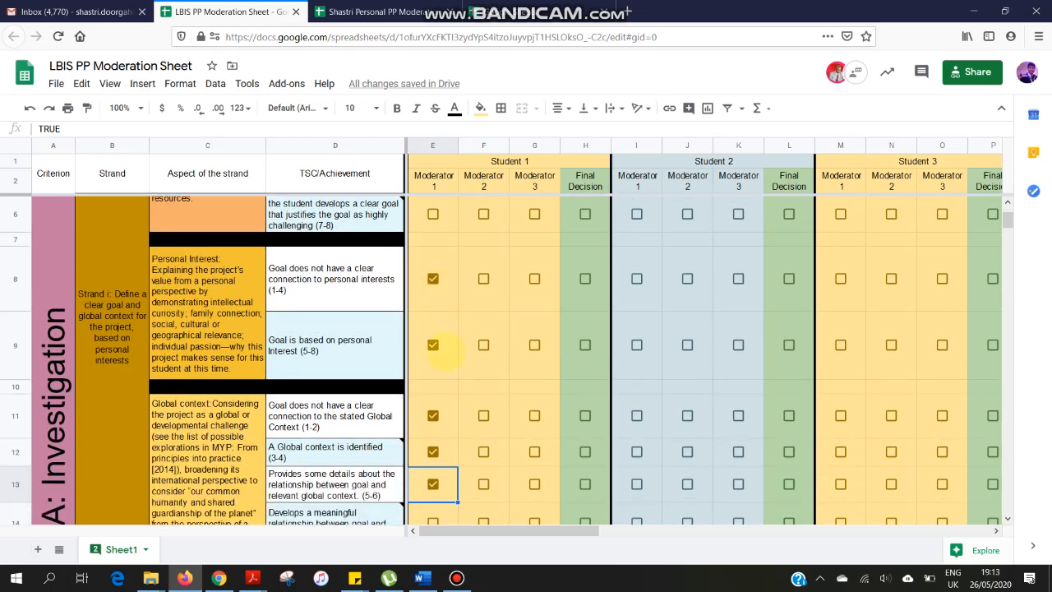
scroll(442, 350, down, 4)
scroll(395, 383, up, 4)
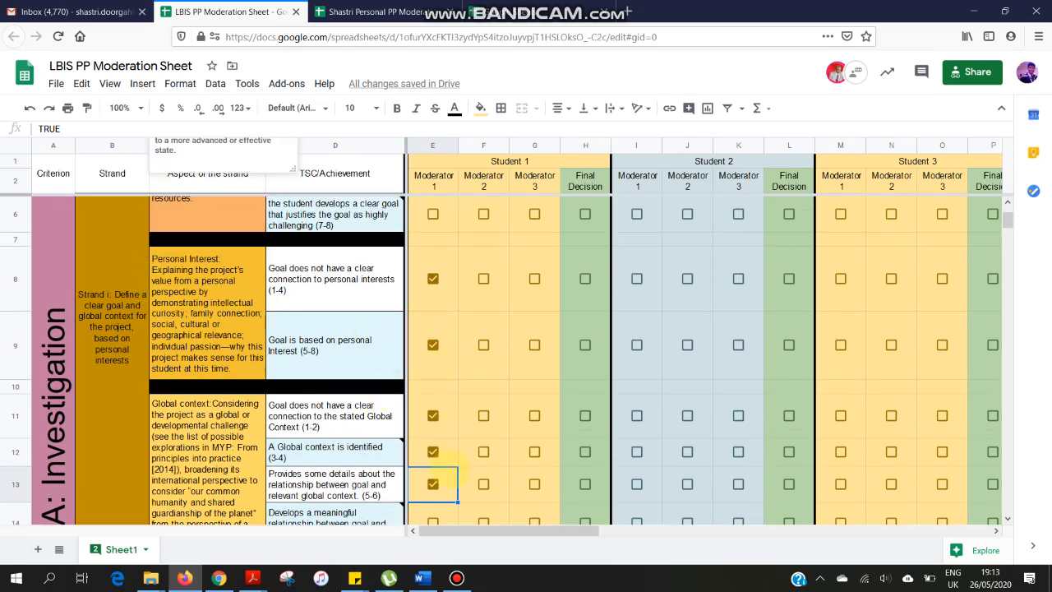
scroll(451, 470, down, 1)
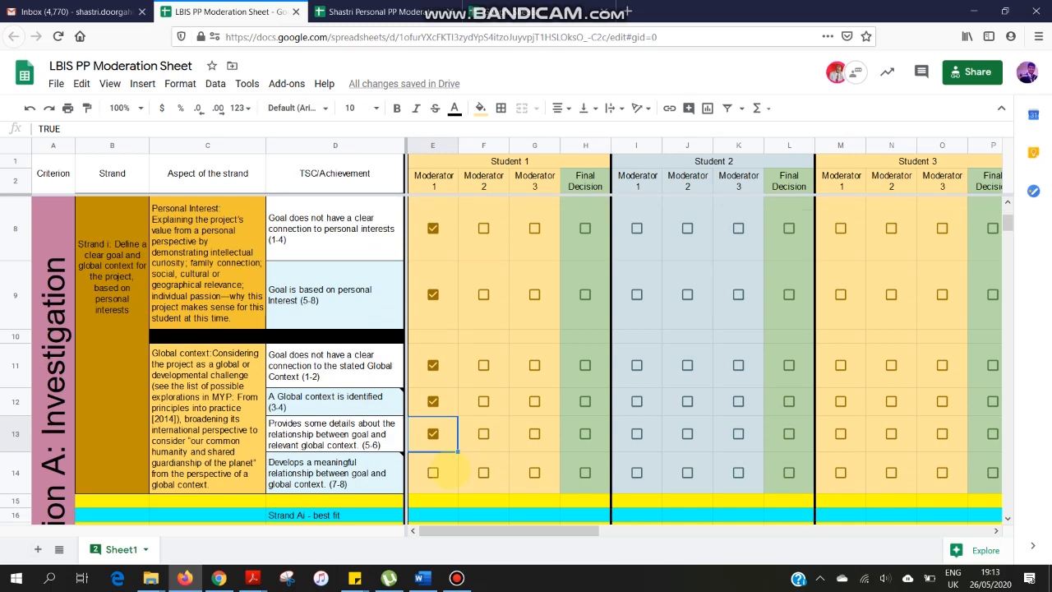
scroll(452, 470, up, 3)
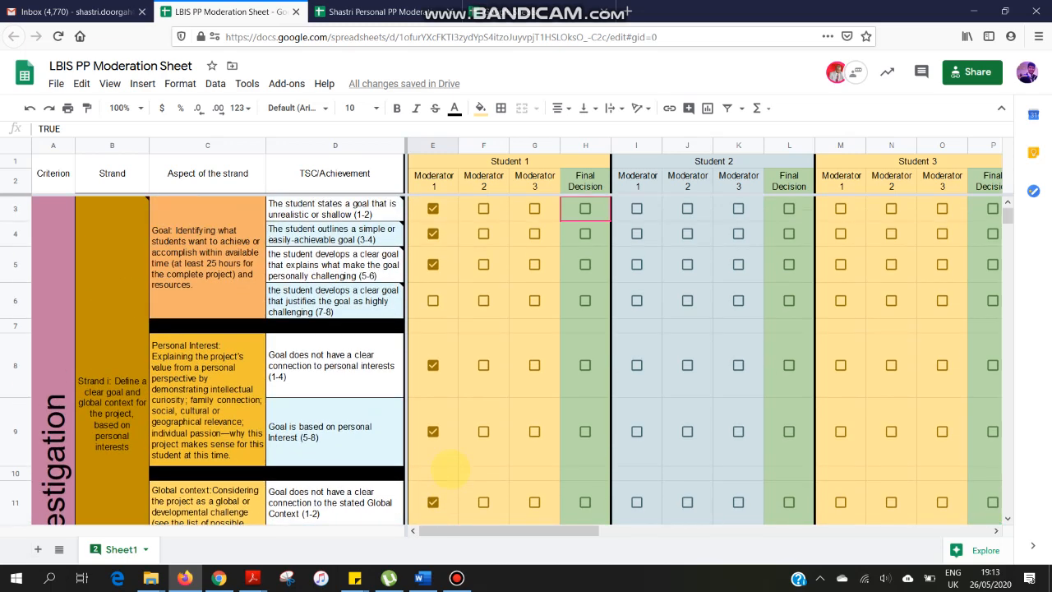
- Enter 7 as Moderator 1's Strand Ai best-fit score for Student 1
scroll(448, 468, down, 2)
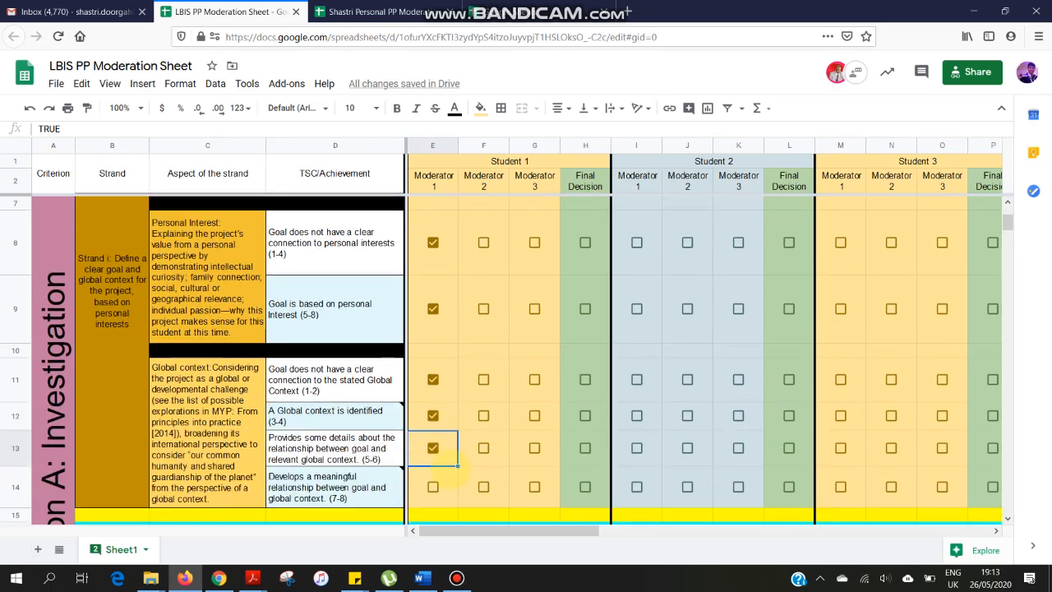
scroll(457, 467, down, 2)
click(433, 450)
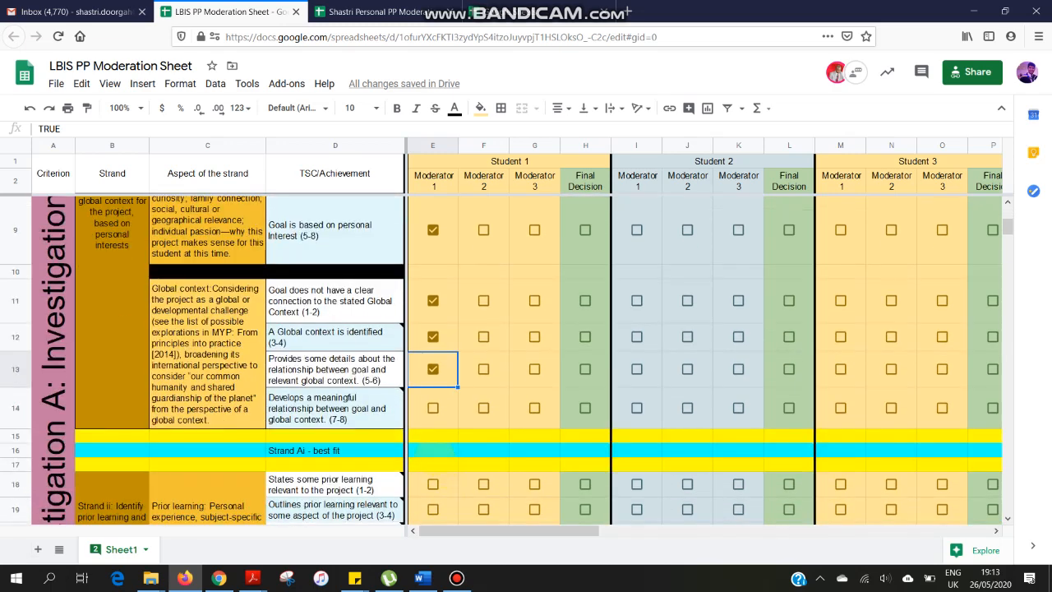
text(7)
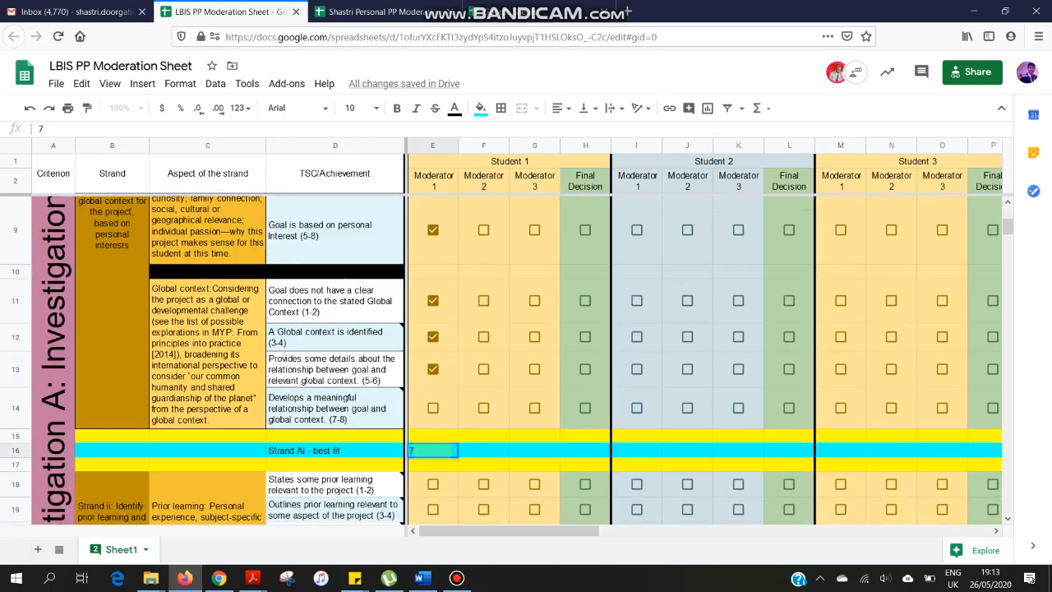
key(Return)
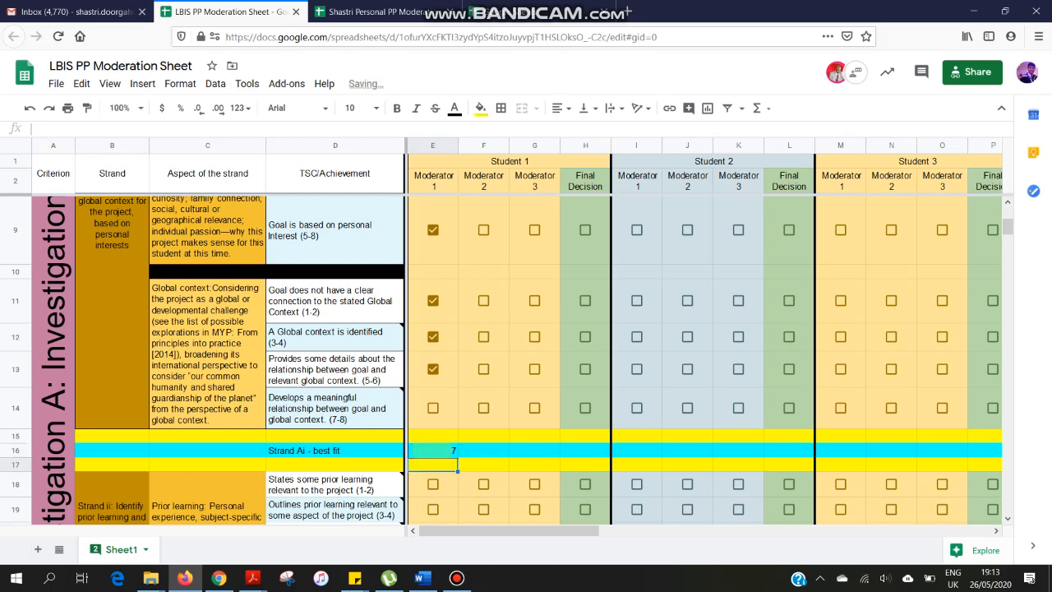
- Tick the Prior learning levels 1-2 and 3-4 for Student 1 under Moderator 1
scroll(433, 330, down, 4)
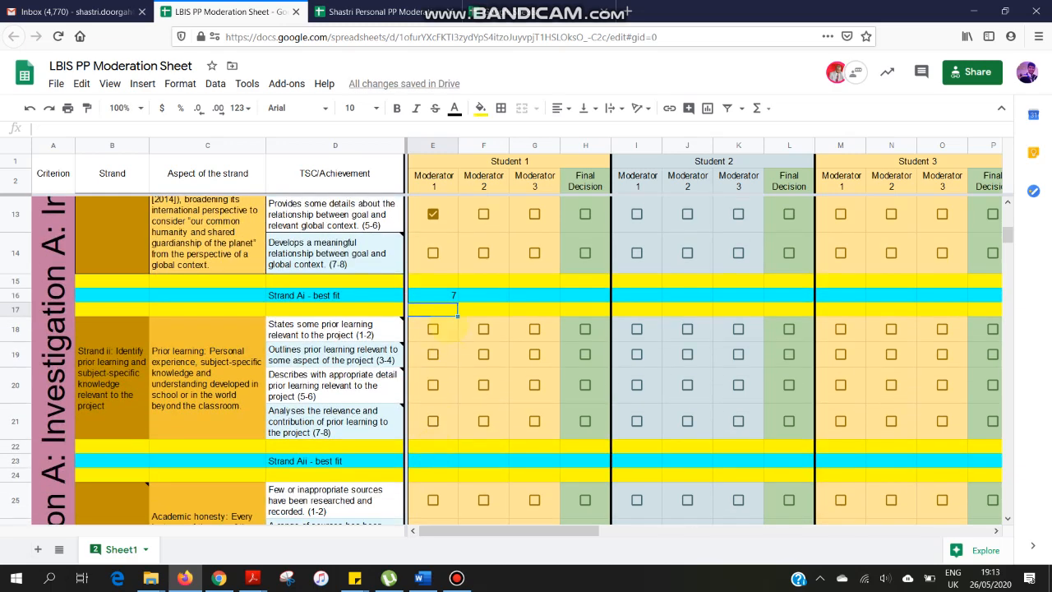
click(432, 329)
click(432, 354)
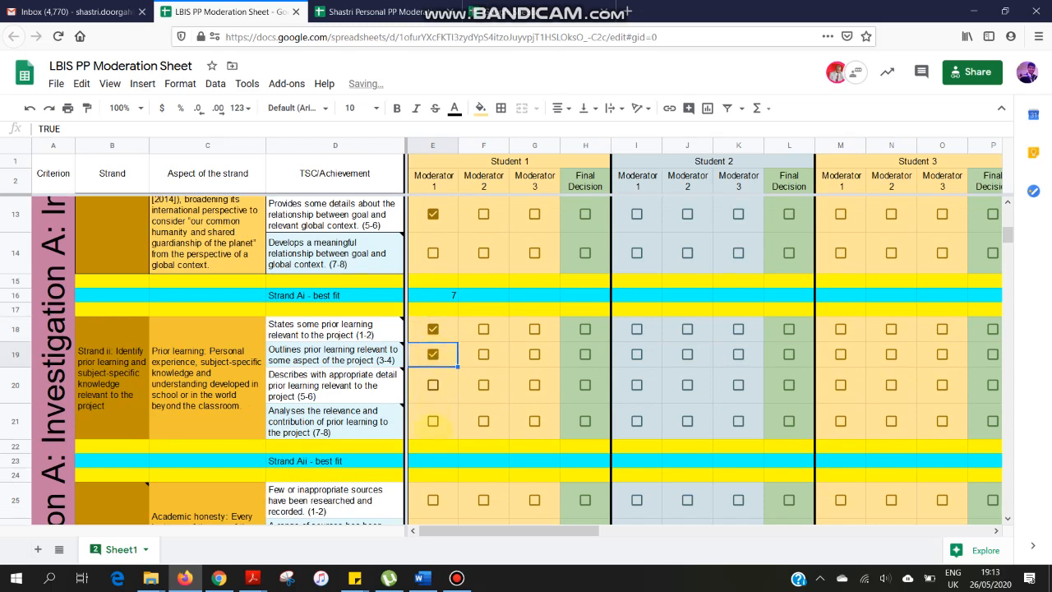
- Enter 4 as Moderator 1's Strand Aii best-fit score for Student 1
click(434, 461)
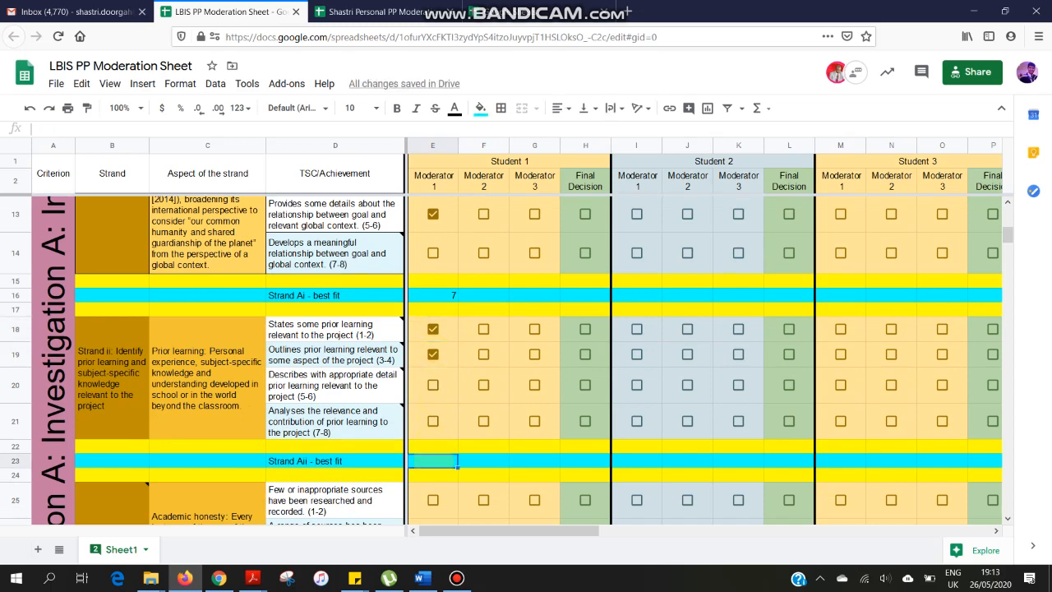
text(4)
click(465, 475)
- Read the strand iii descriptors for academic honesty, bibliography, evaluation of sources and other research skills
scroll(466, 474, down, 3)
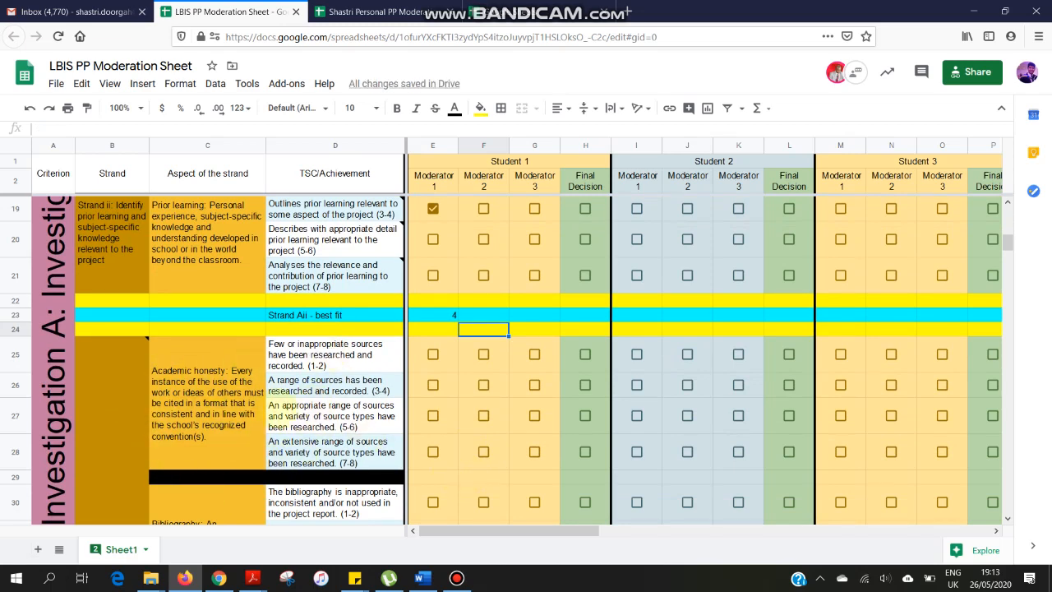
scroll(206, 361, down, 5)
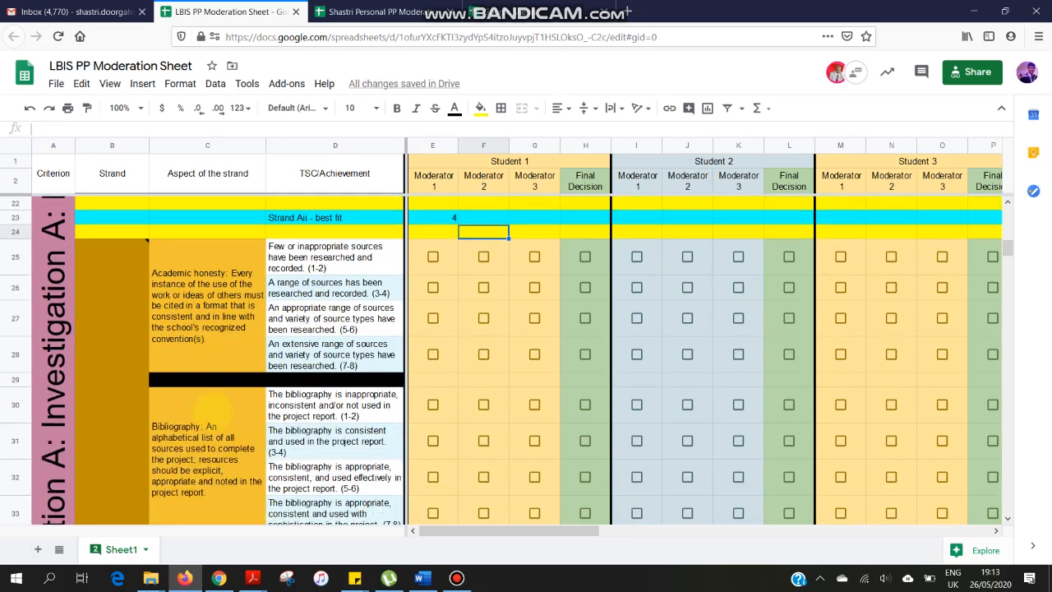
scroll(213, 407, down, 1)
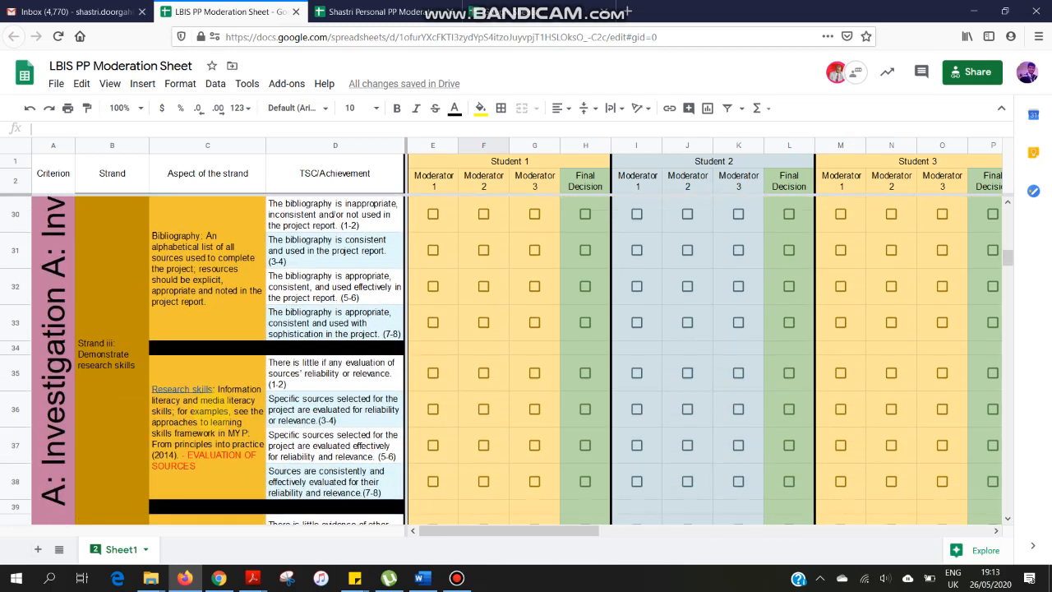
scroll(211, 410, down, 2)
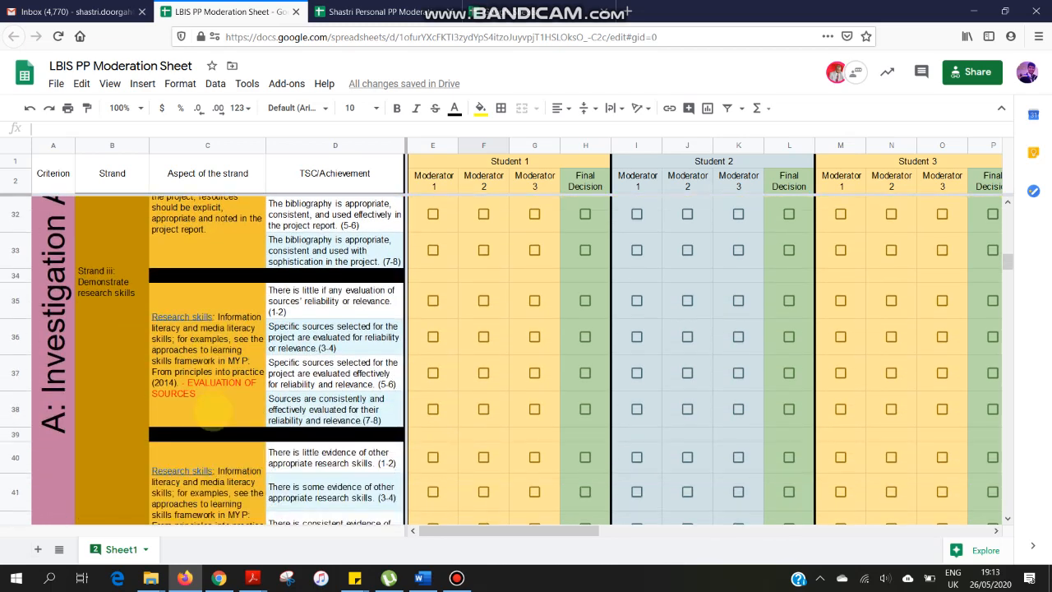
scroll(212, 411, down, 2)
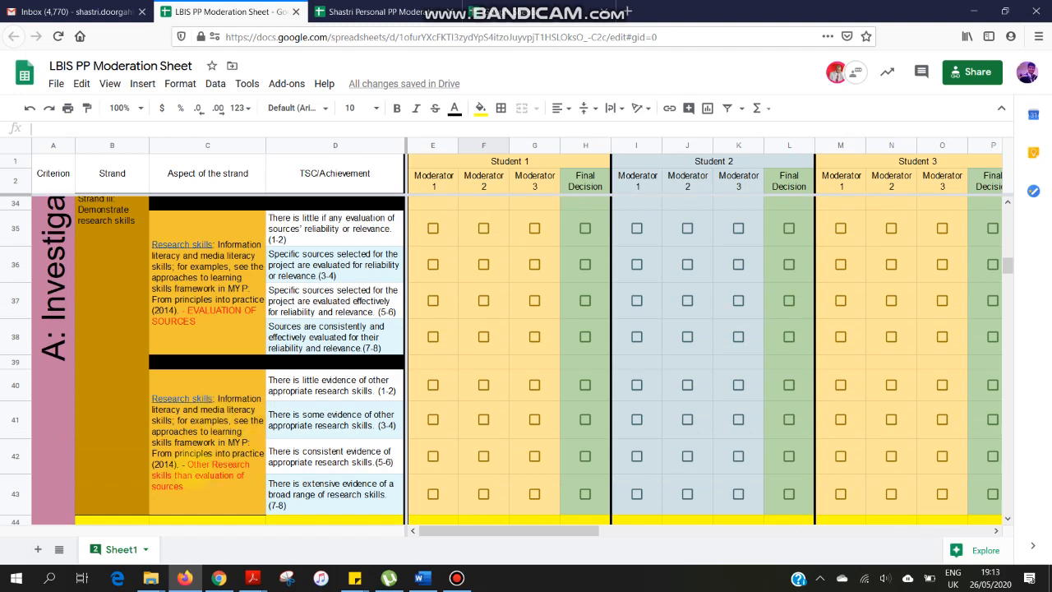
mouse_move(181, 464)
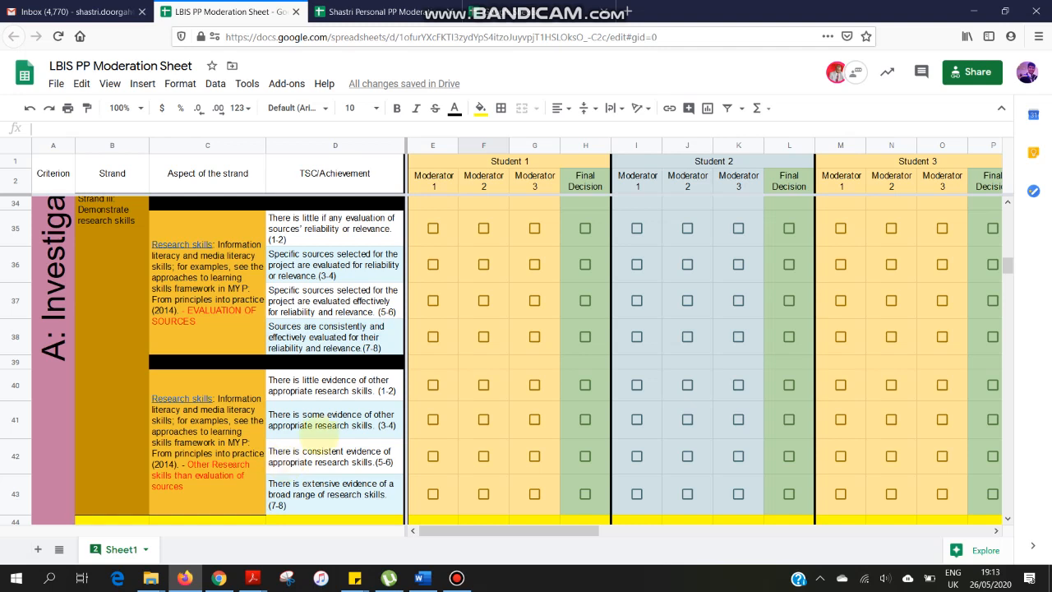
mouse_move(215, 316)
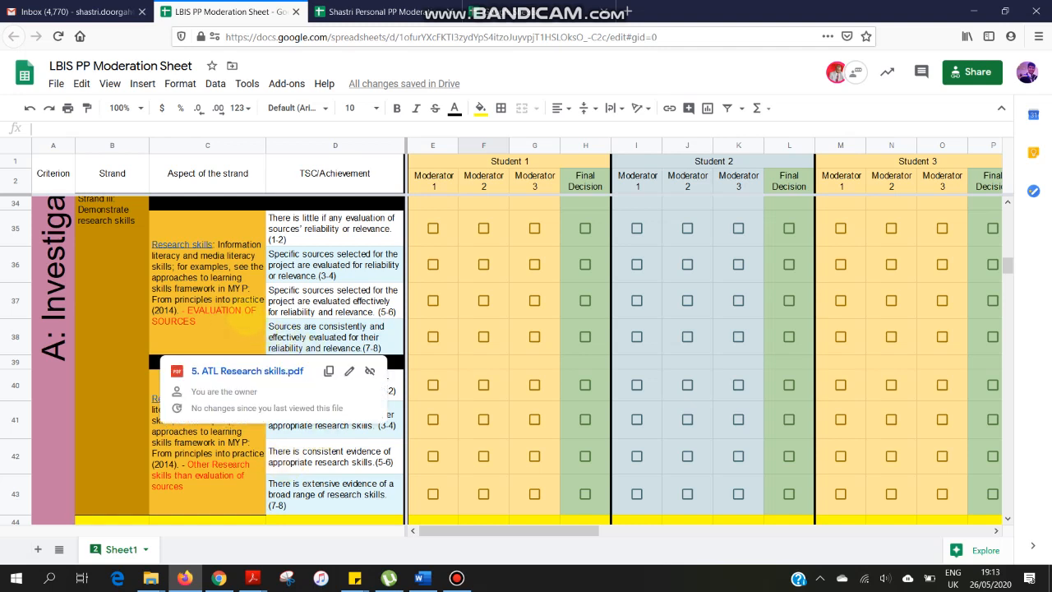
click(322, 335)
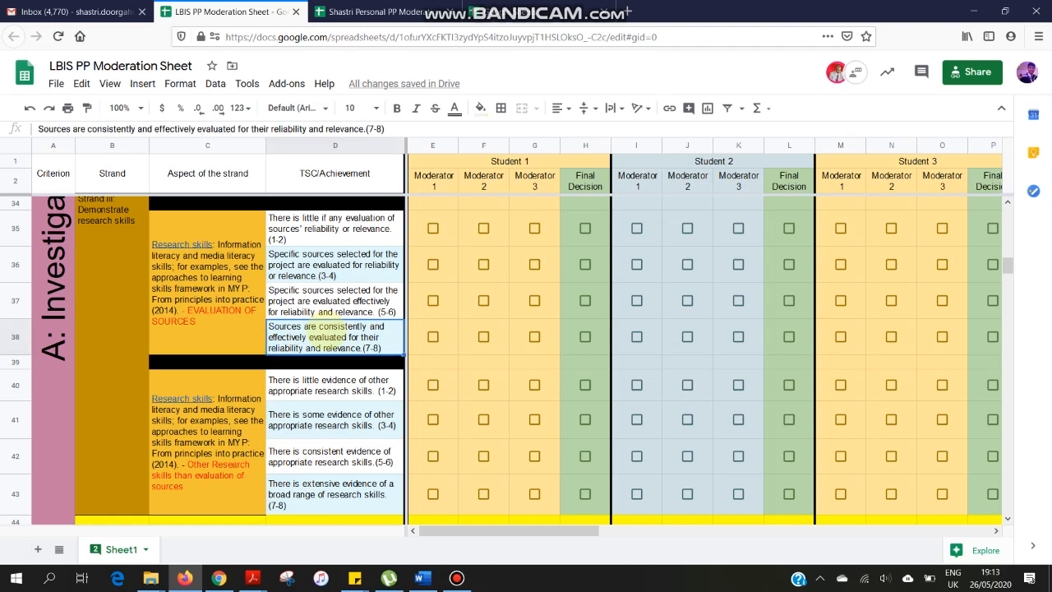
- Open the ATL Research skills PDF linked from the research skills aspect and read its information literacy and media literacy skills
mouse_move(228, 488)
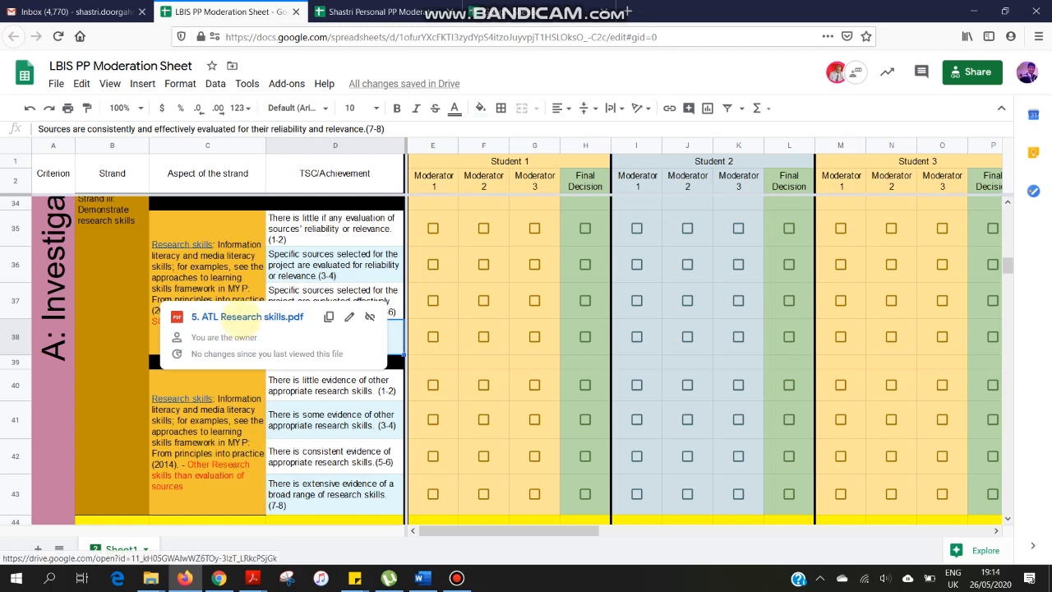
click(239, 317)
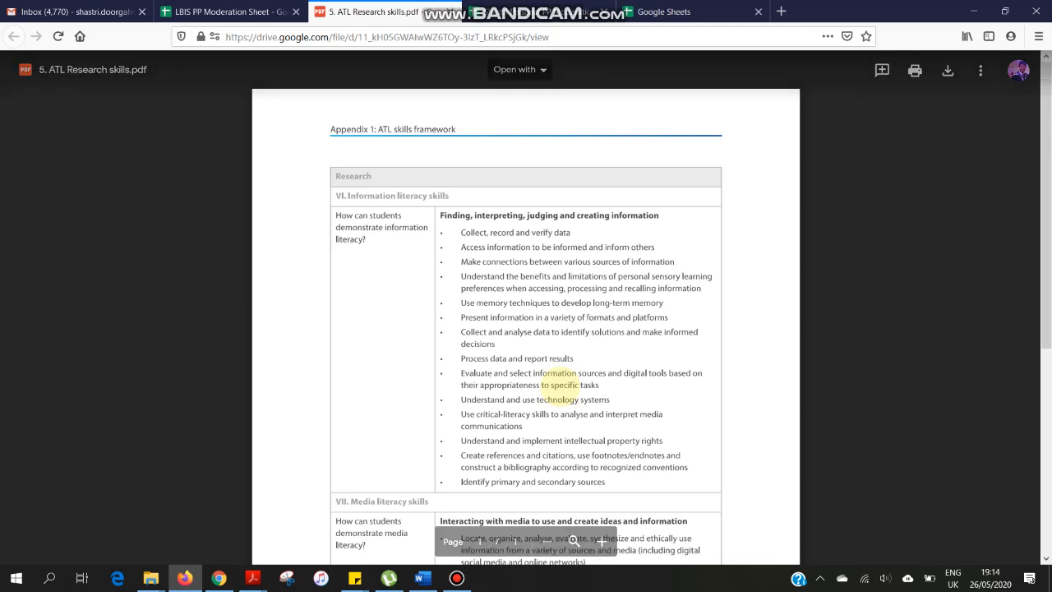
scroll(558, 379, down, 1)
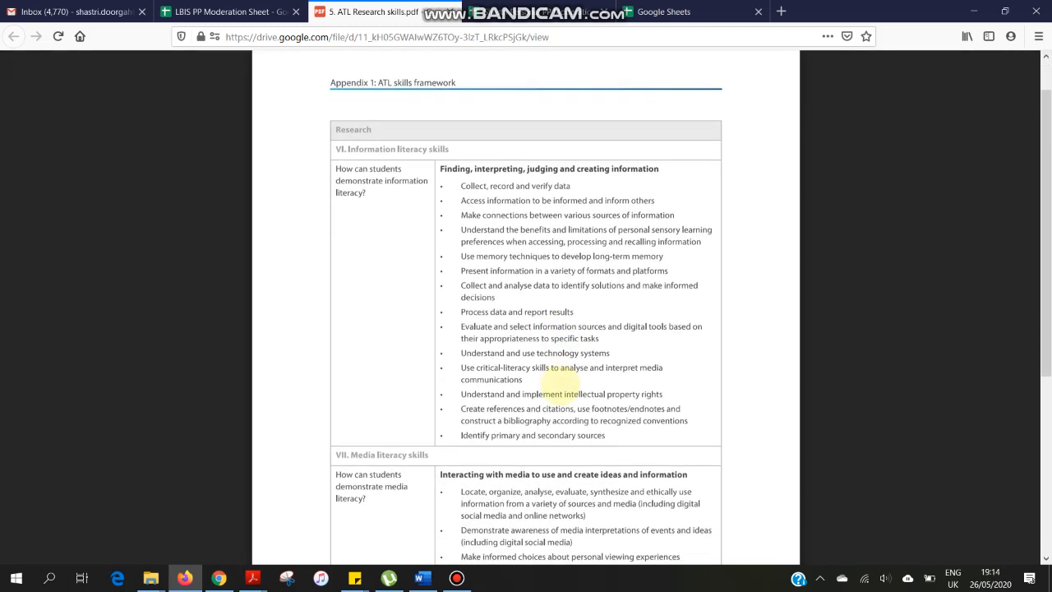
scroll(460, 148, down, 2)
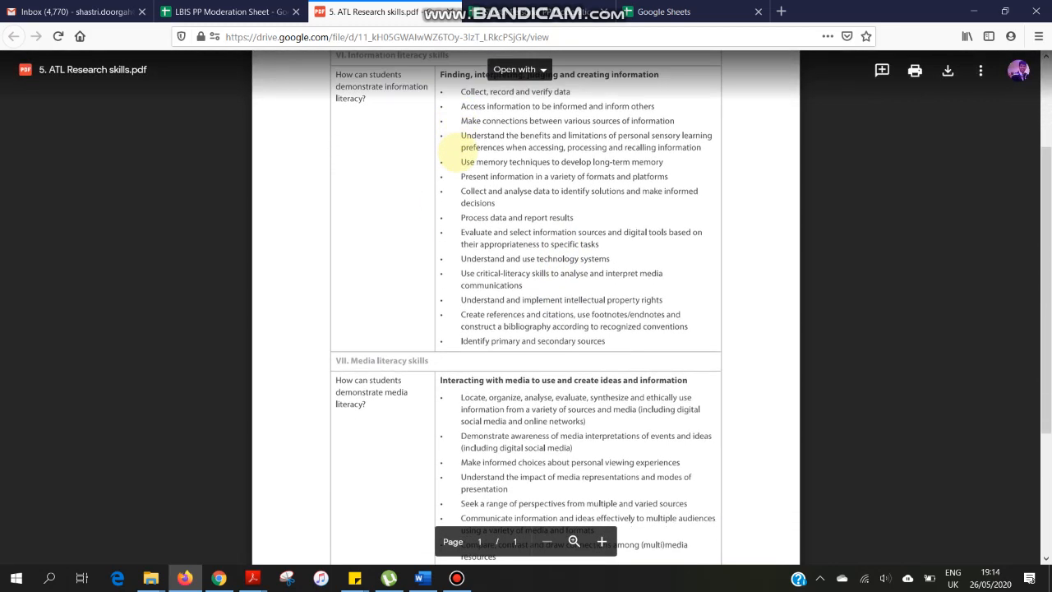
scroll(477, 397, down, 1)
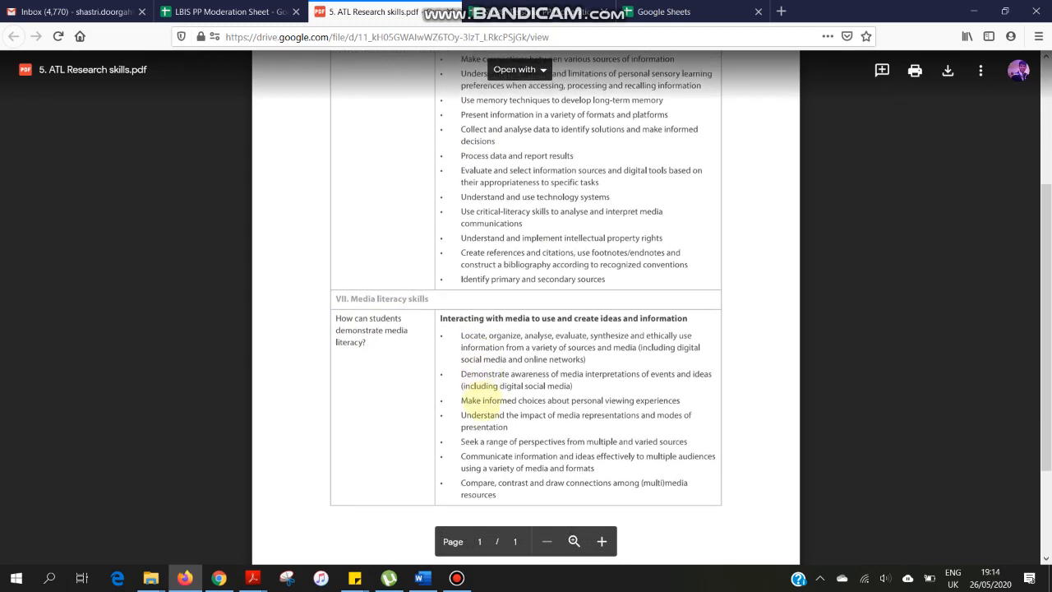
- Return to the moderation sheet and enter 5 as Moderator 1's Strand Aiii best-fit score for Student 1
click(224, 11)
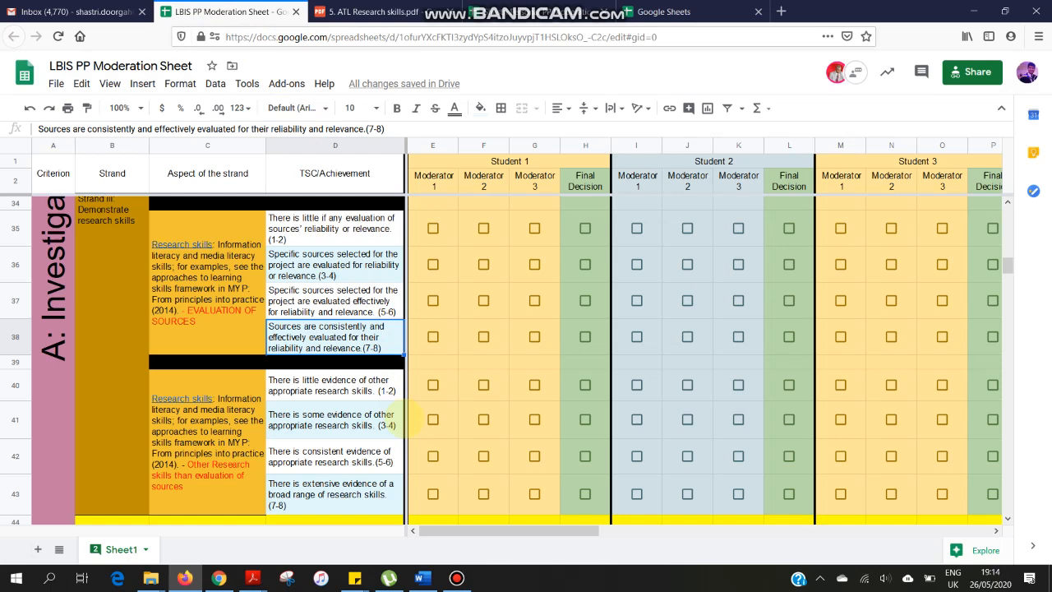
scroll(402, 420, up, 5)
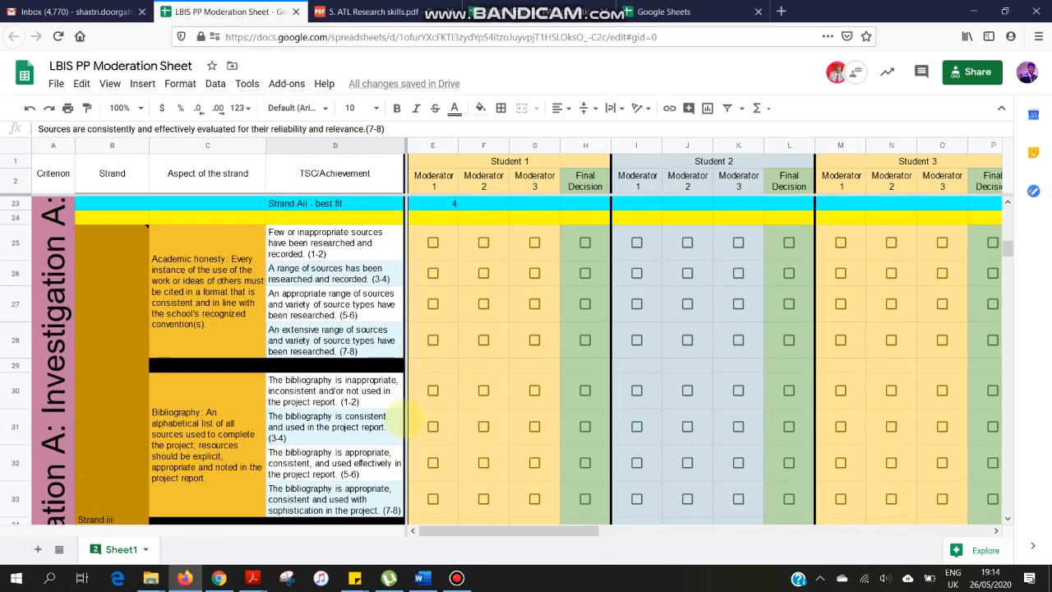
scroll(403, 420, up, 5)
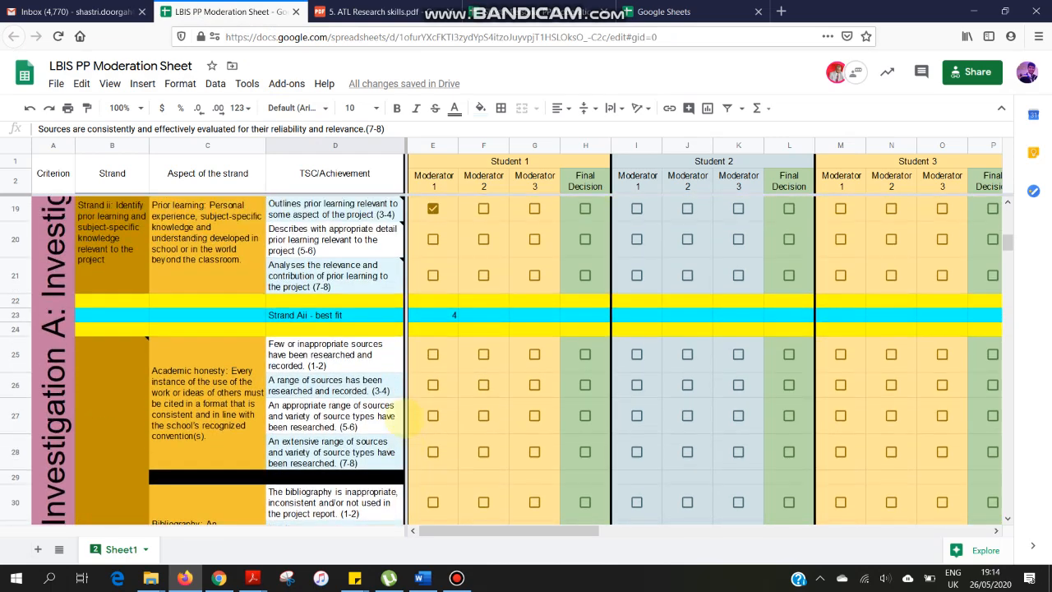
scroll(403, 420, down, 10)
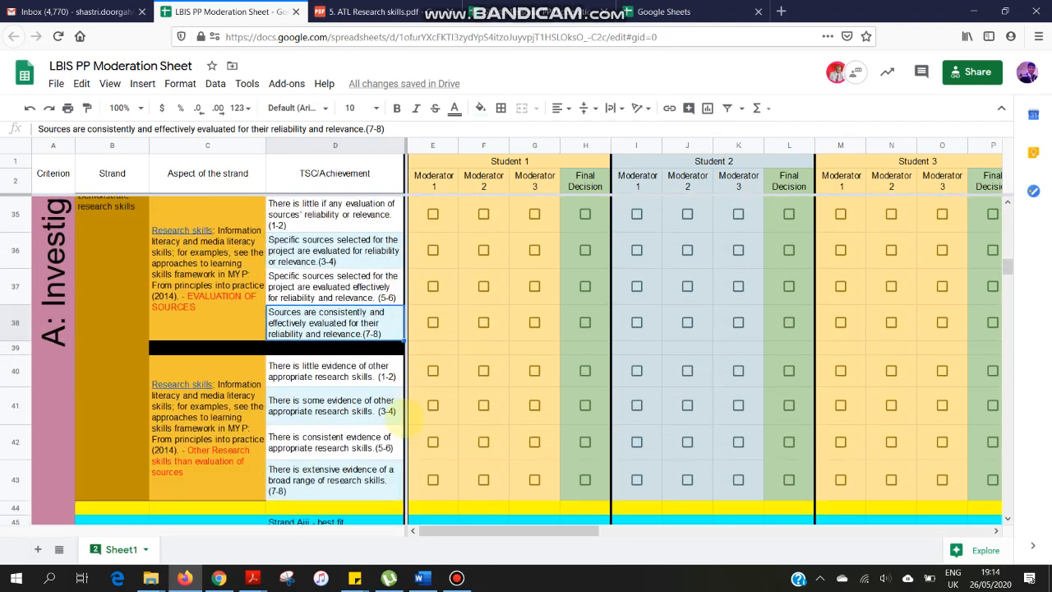
scroll(408, 420, up, 9)
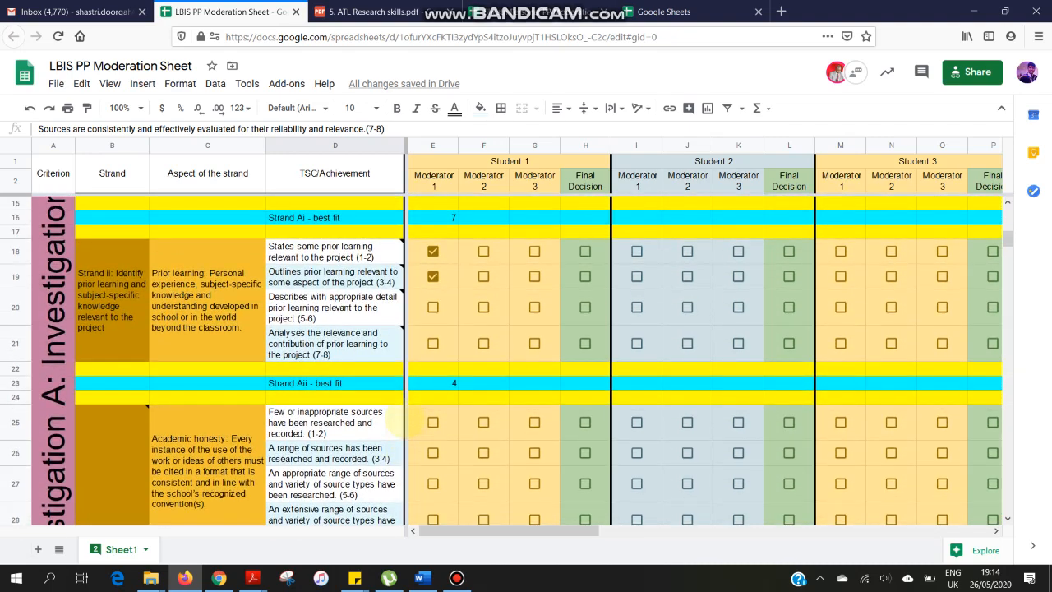
scroll(408, 419, down, 8)
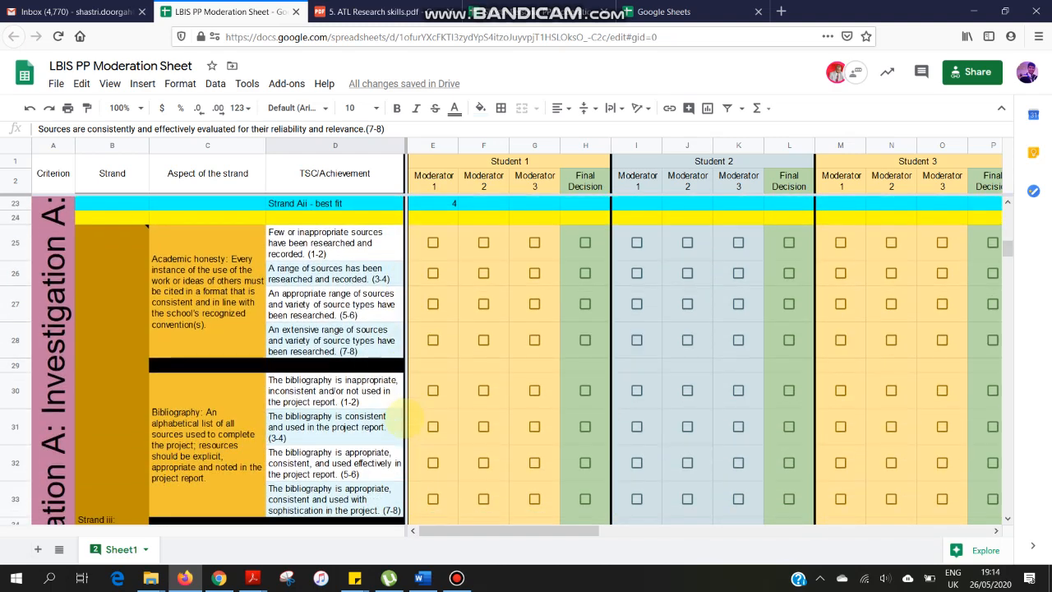
scroll(403, 420, down, 3)
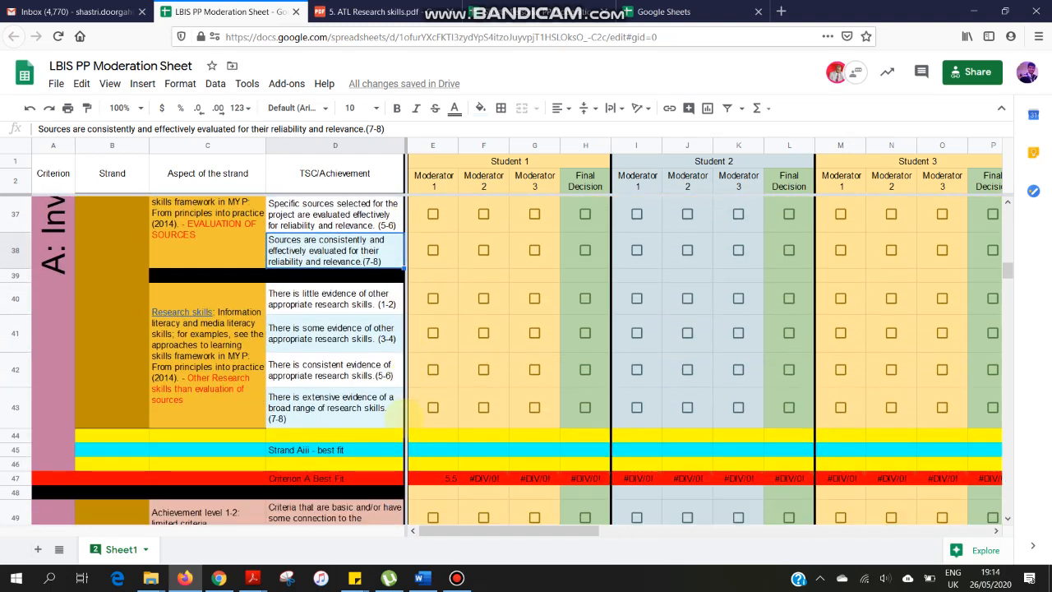
click(431, 449)
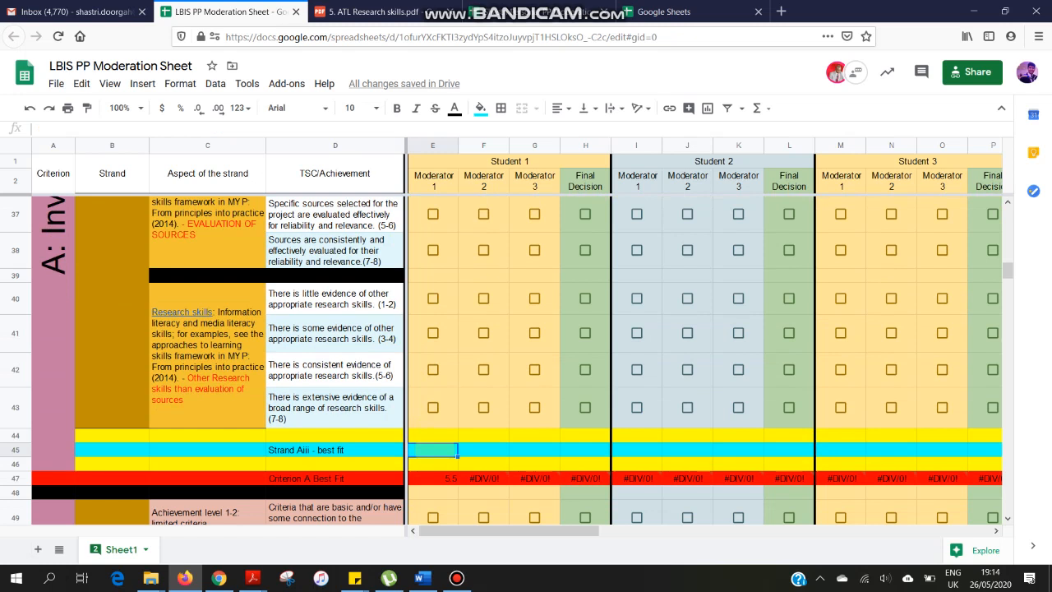
text(5)
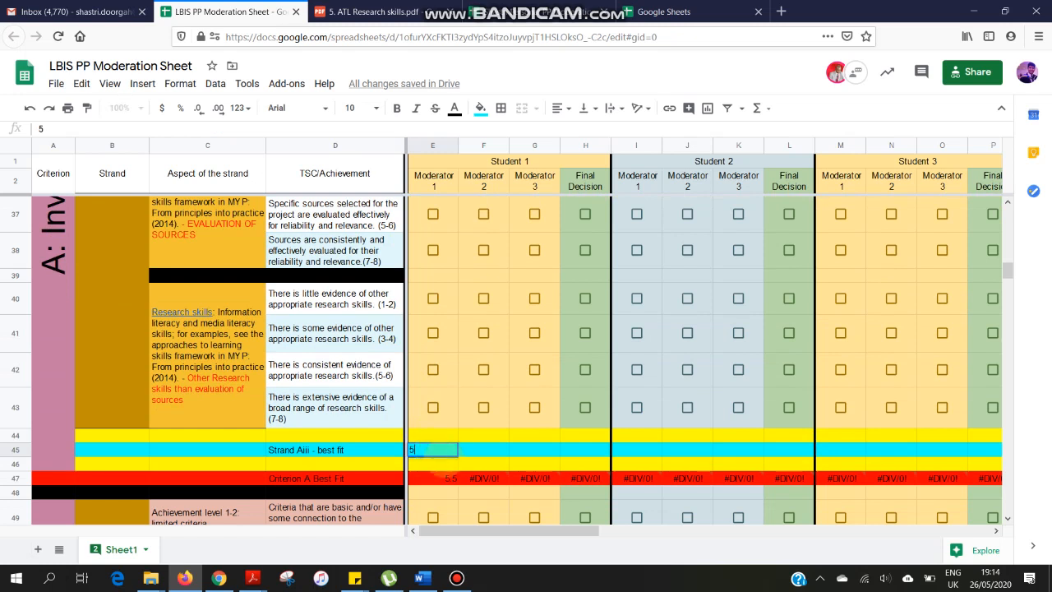
click(475, 464)
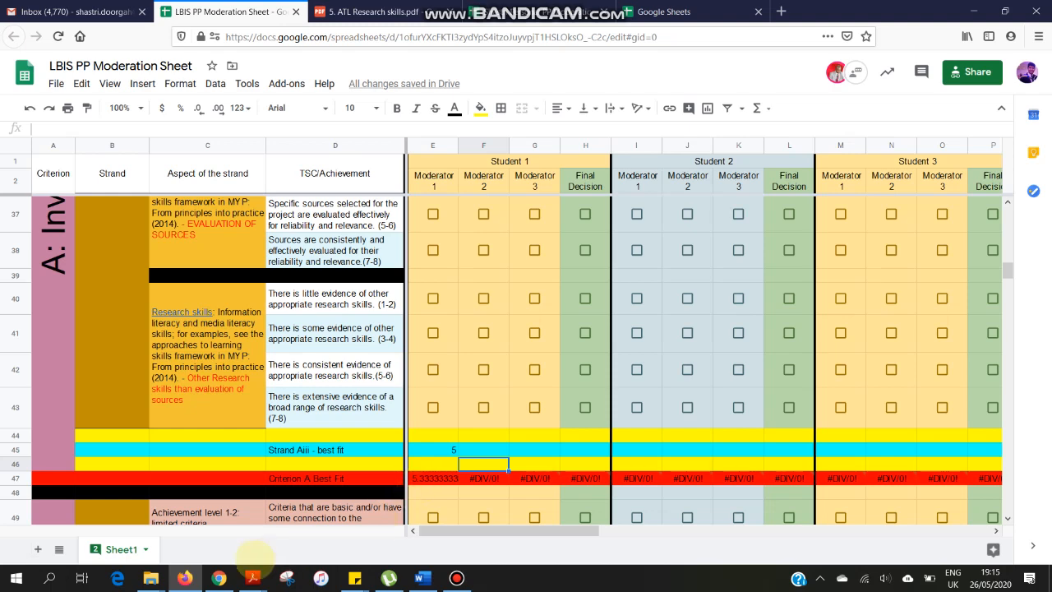
- Switch to the Projects guide PDF in Adobe Acrobat Reader and examine the Criterion A achievement level descriptors
mouse_move(253, 578)
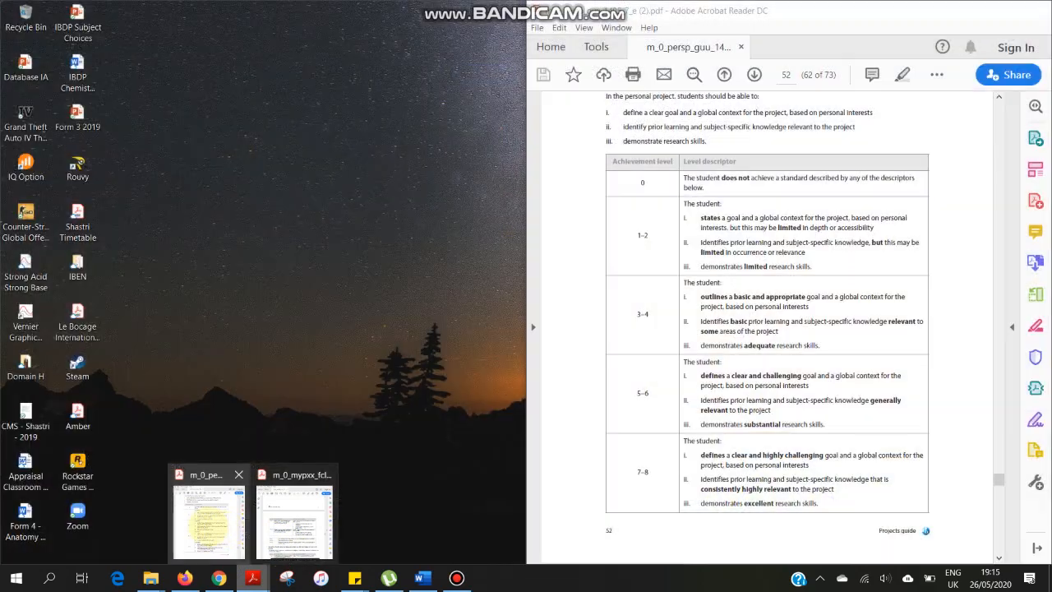
mouse_move(292, 522)
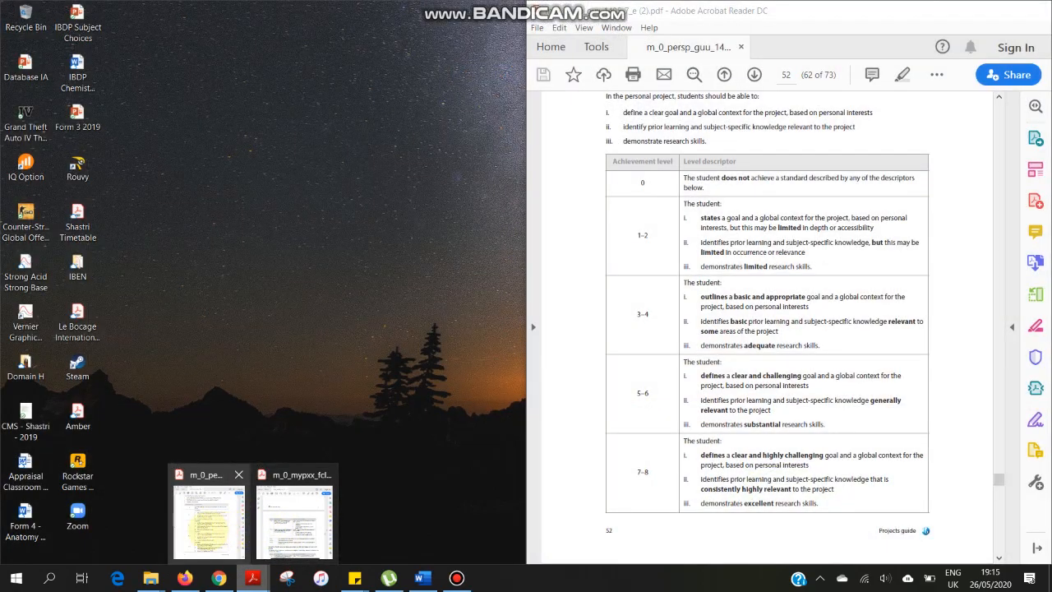
click(207, 533)
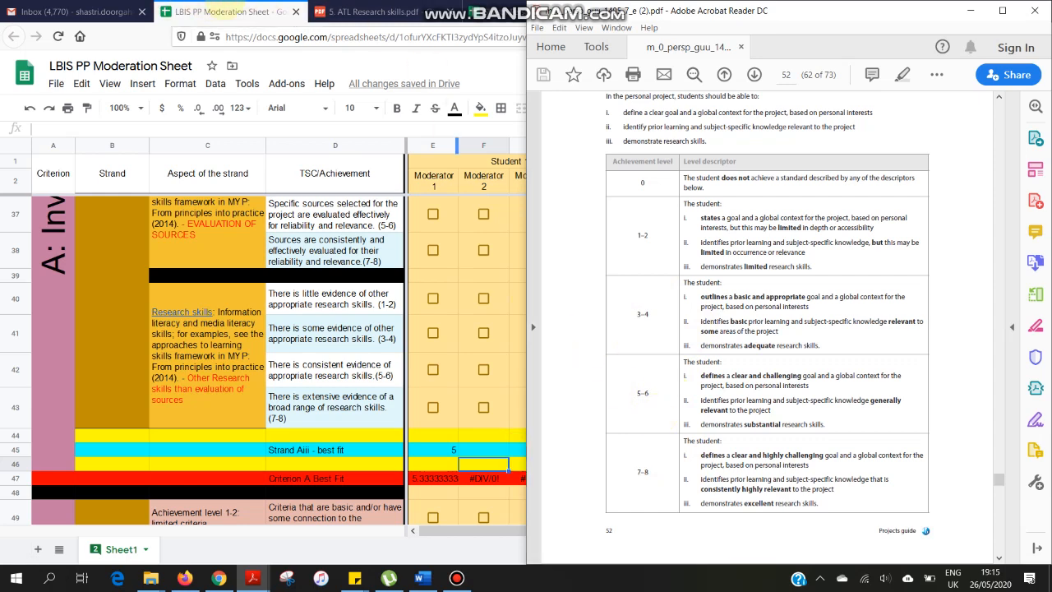
- Return to the LBIS PP moderation sheet and start a comment on Student 1's Final Decision cell for Criterion A Best Fit
click(221, 11)
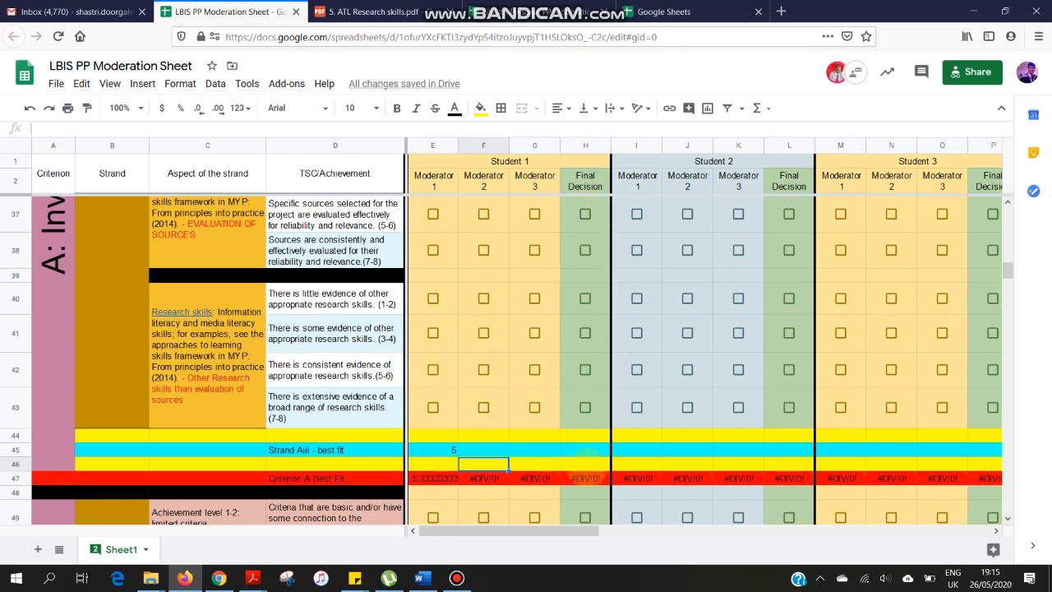
click(585, 478)
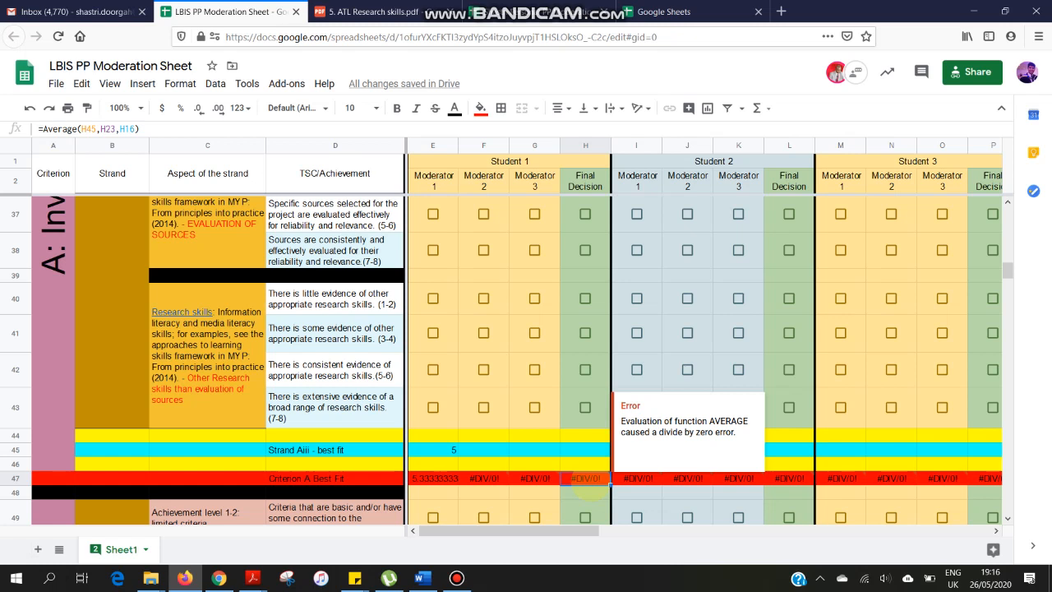
click(141, 83)
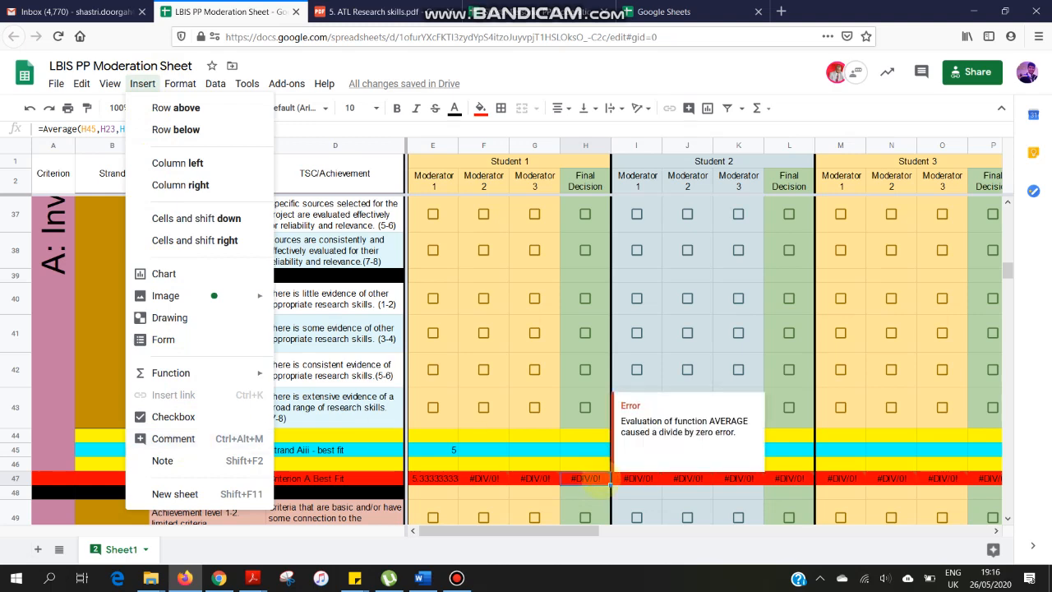
click(600, 479)
key(ctrl+alt+m)
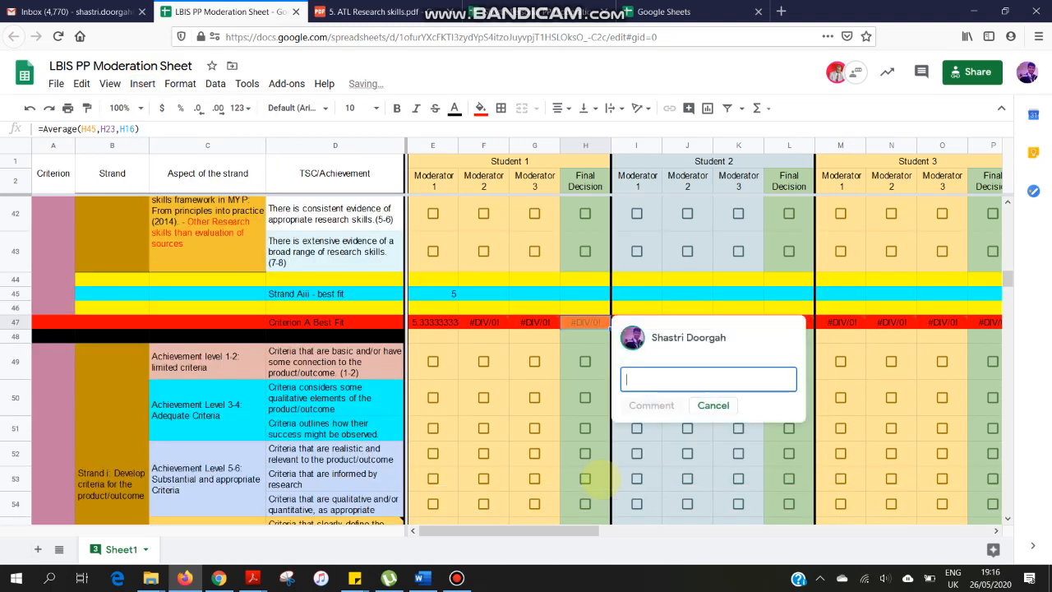
mouse_move(534, 327)
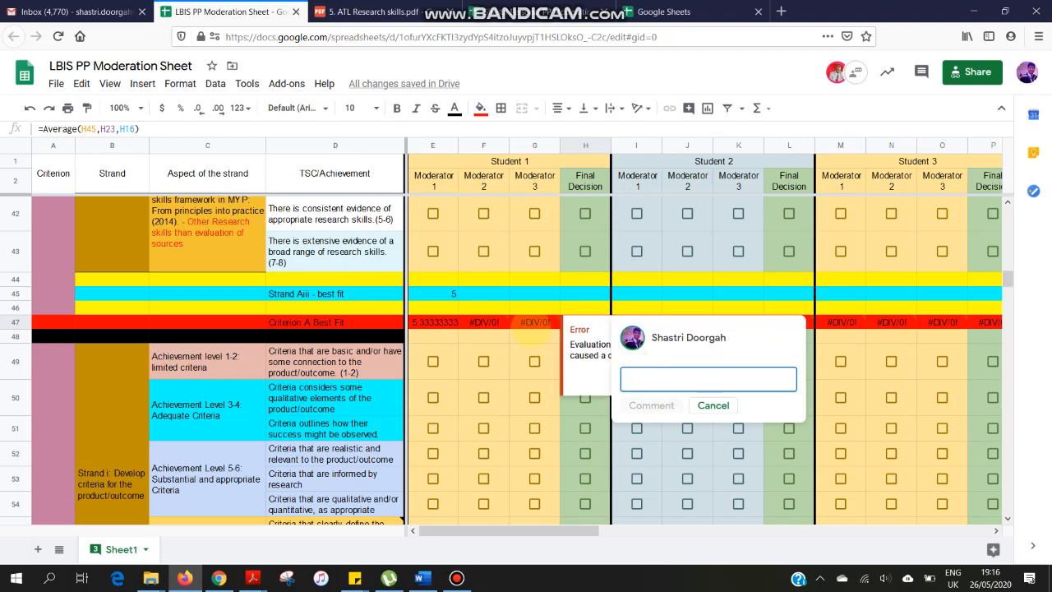
- Review the Criterion A goal, global context and prior learning descriptors, and discard the empty comment on Student 1's Final Decision
scroll(575, 300, up, 10)
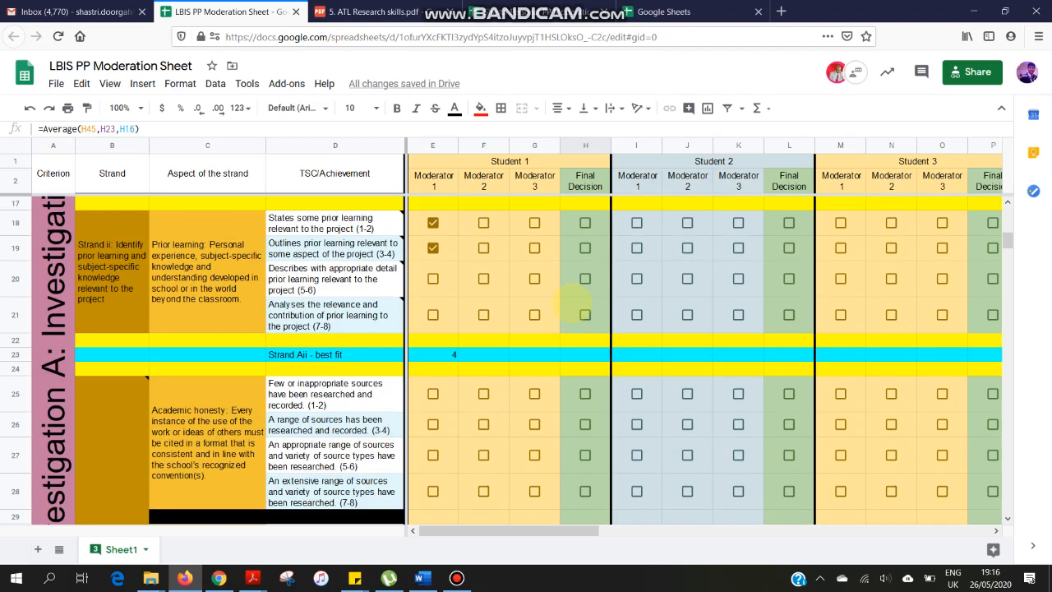
scroll(573, 304, up, 5)
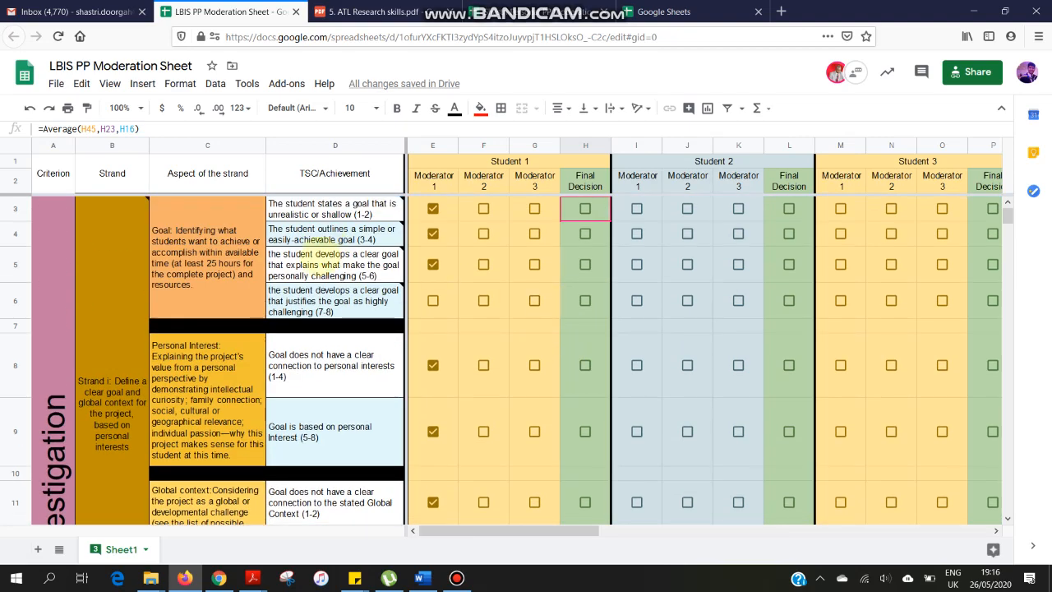
click(297, 255)
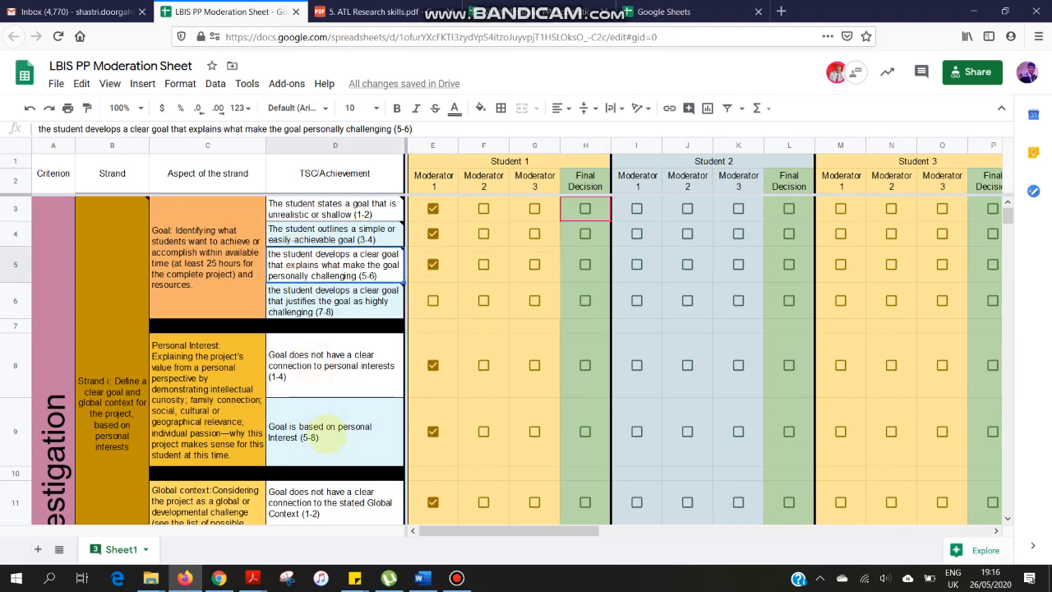
scroll(317, 427, down, 3)
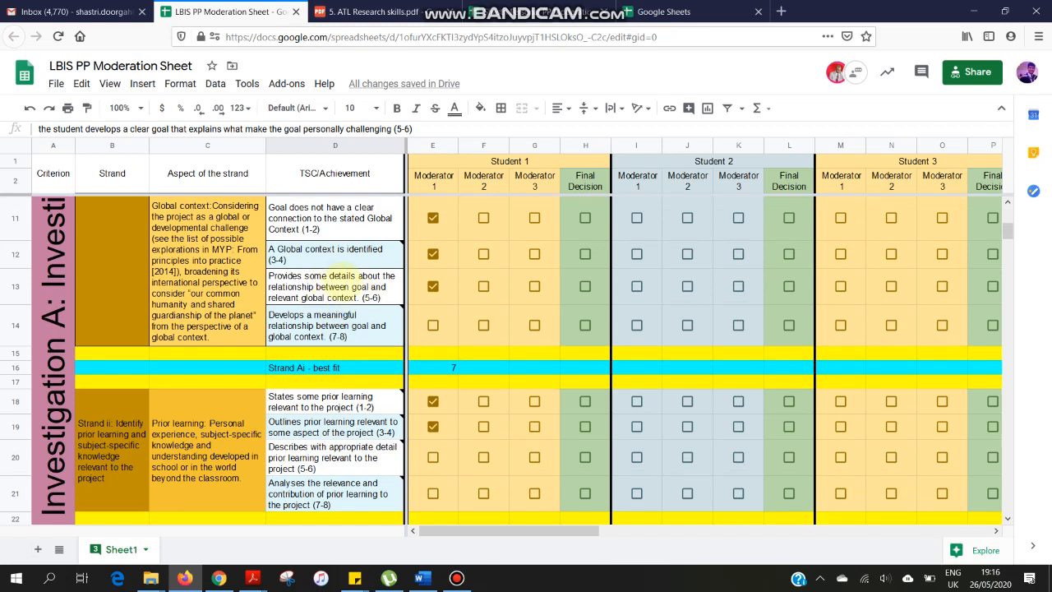
scroll(343, 279, down, 9)
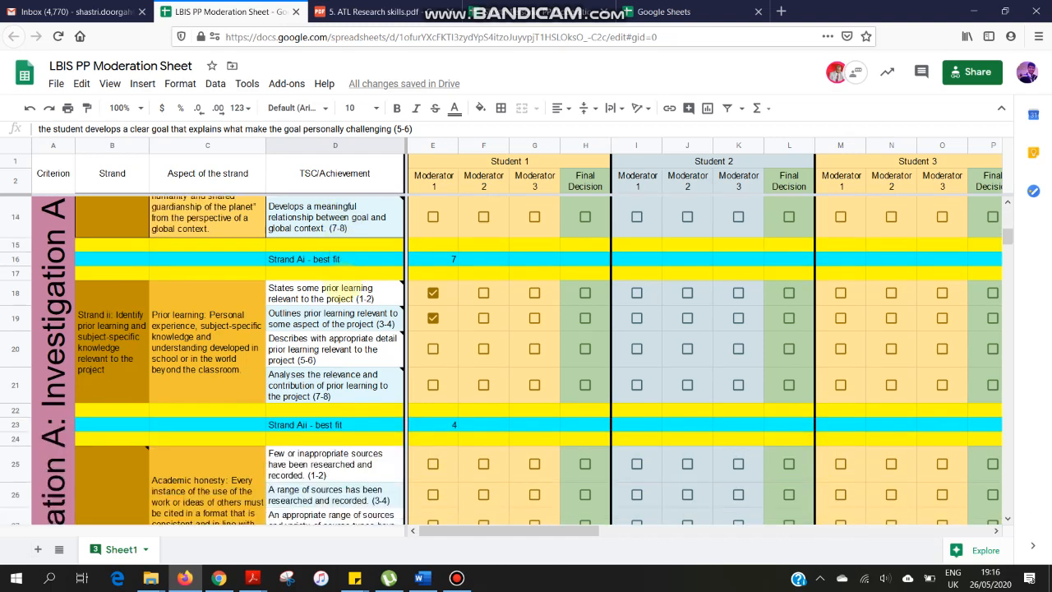
scroll(344, 280, down, 4)
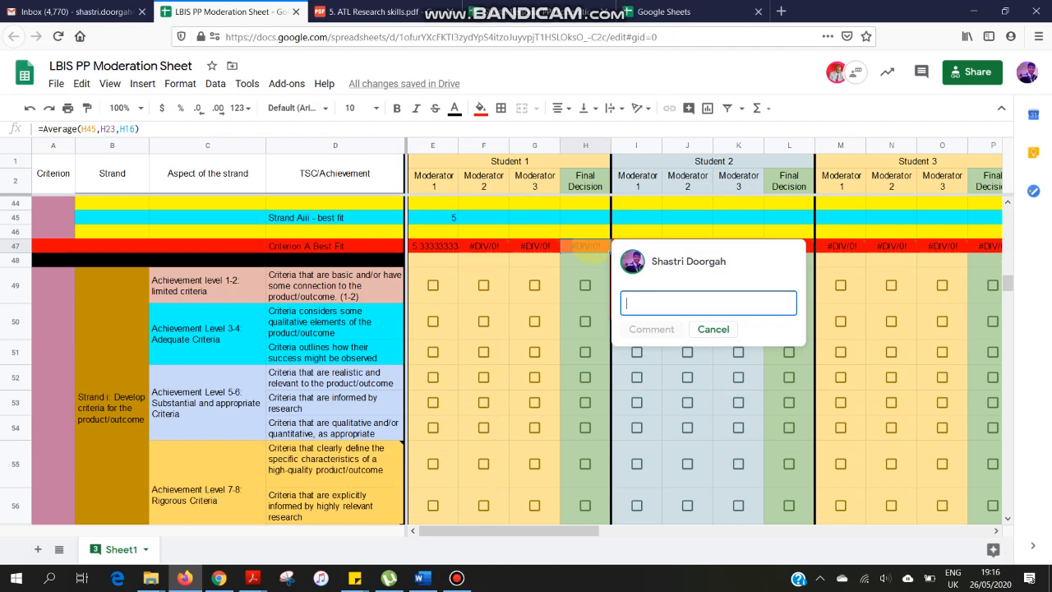
click(712, 329)
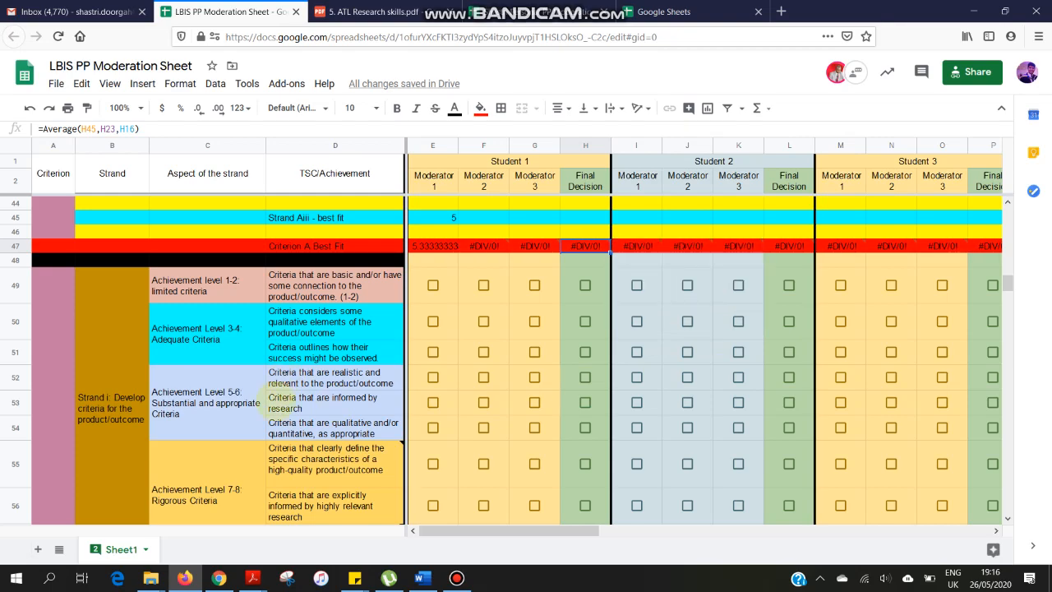
- View the start of the shared sheet's Criterion A section, look at the personal PP moderation sheet, and return to the shared one
scroll(277, 401, up, 15)
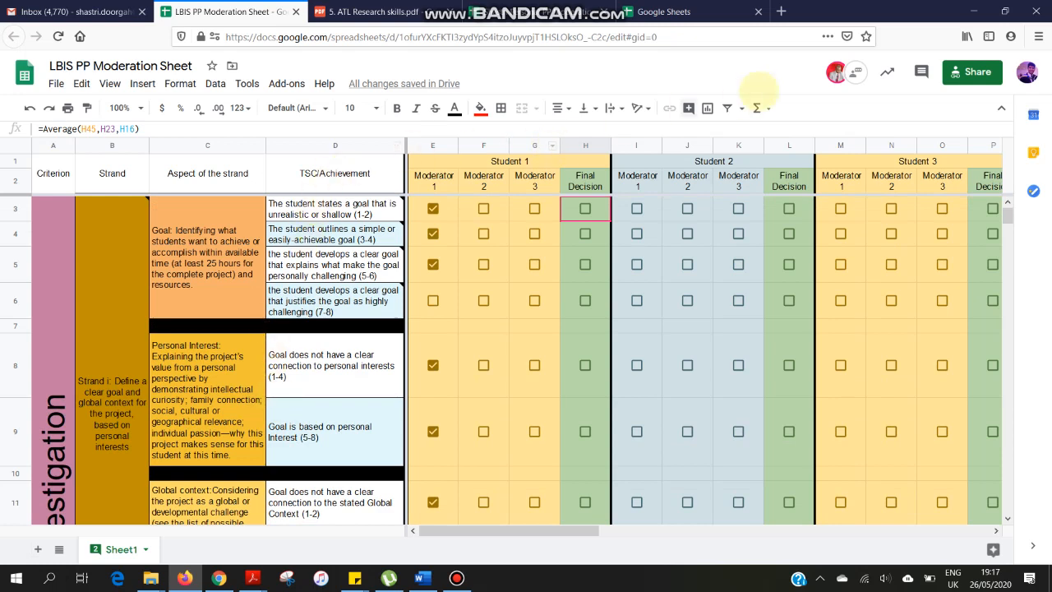
mouse_move(835, 74)
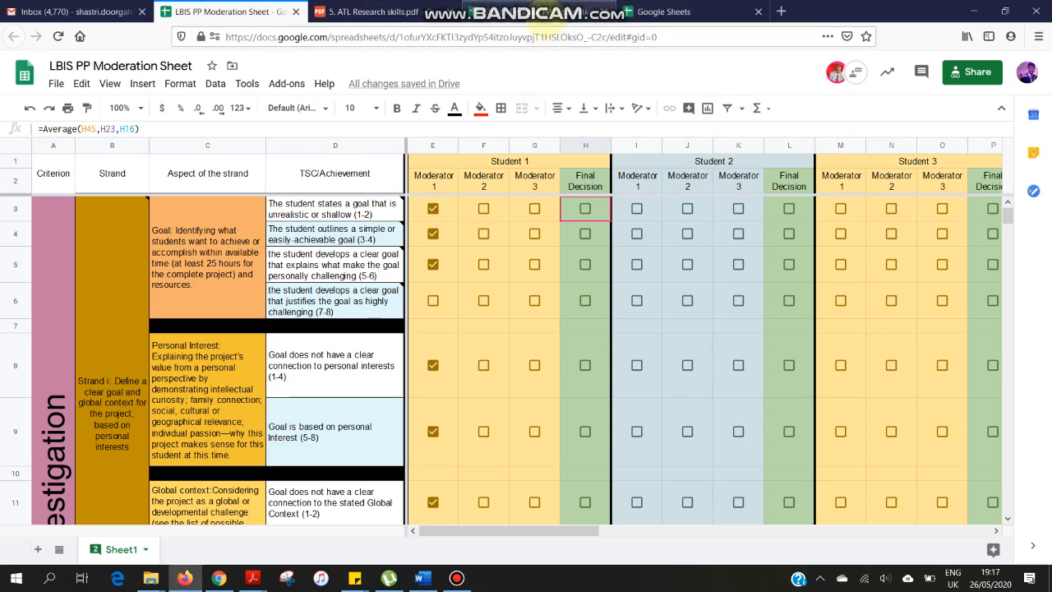
click(534, 13)
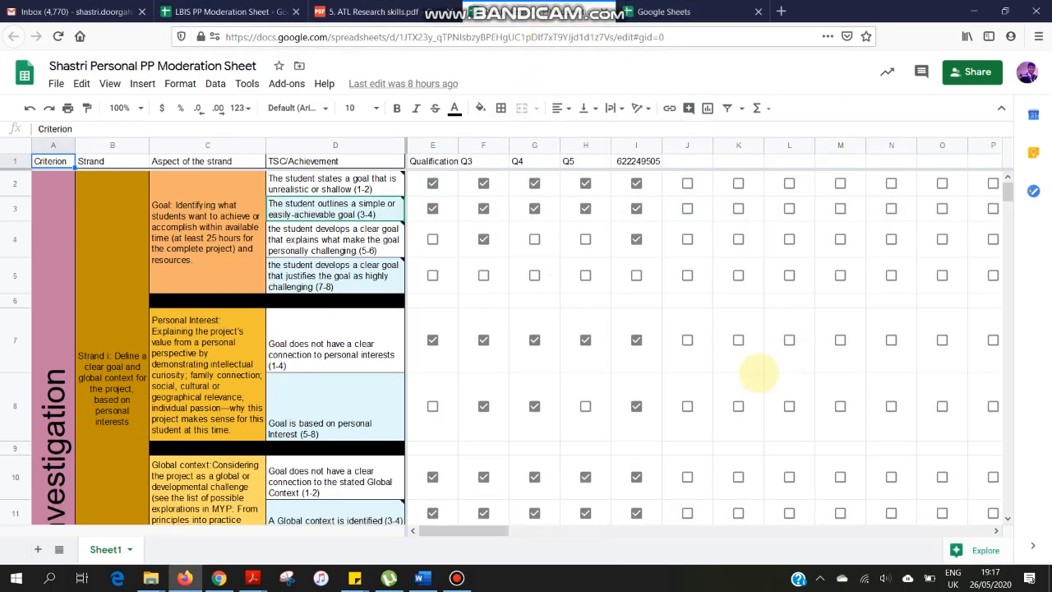
click(222, 11)
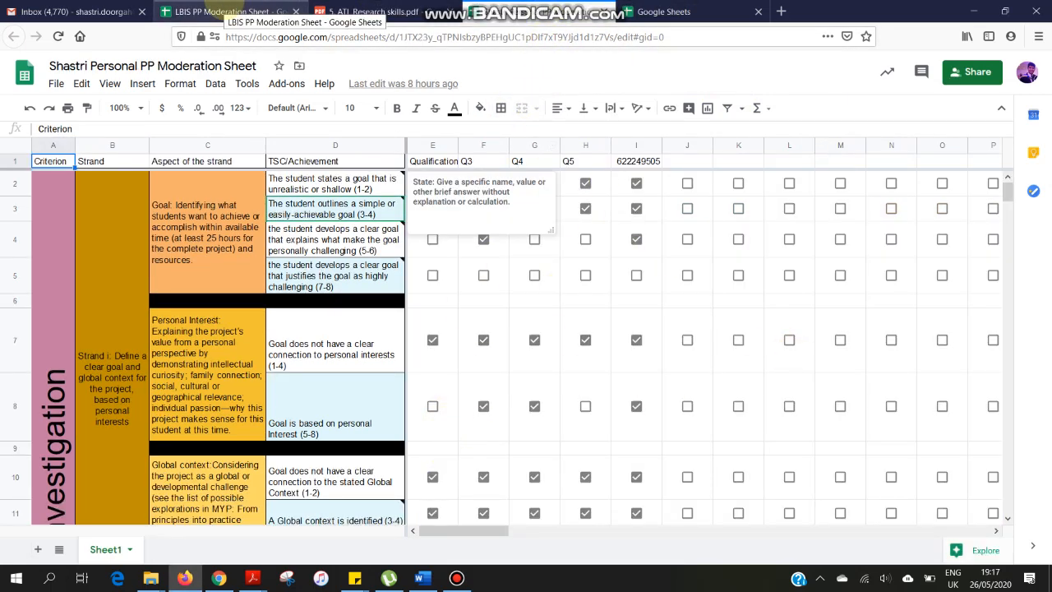